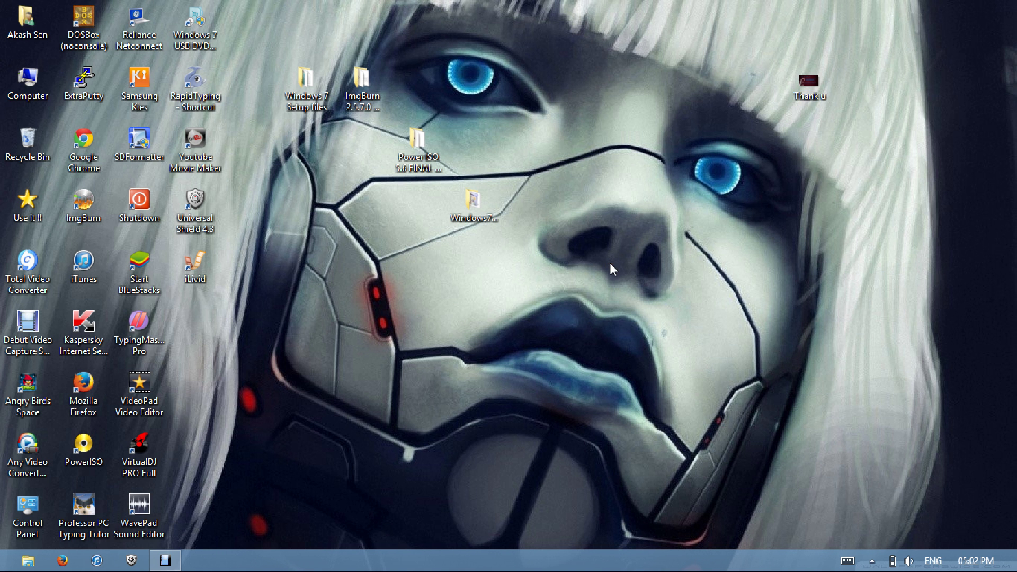
Step: Open the keygen Power Iso[Lz0] folder inside Power ISO 5.6 FINAL and launch the keymaker
double_click(424, 159)
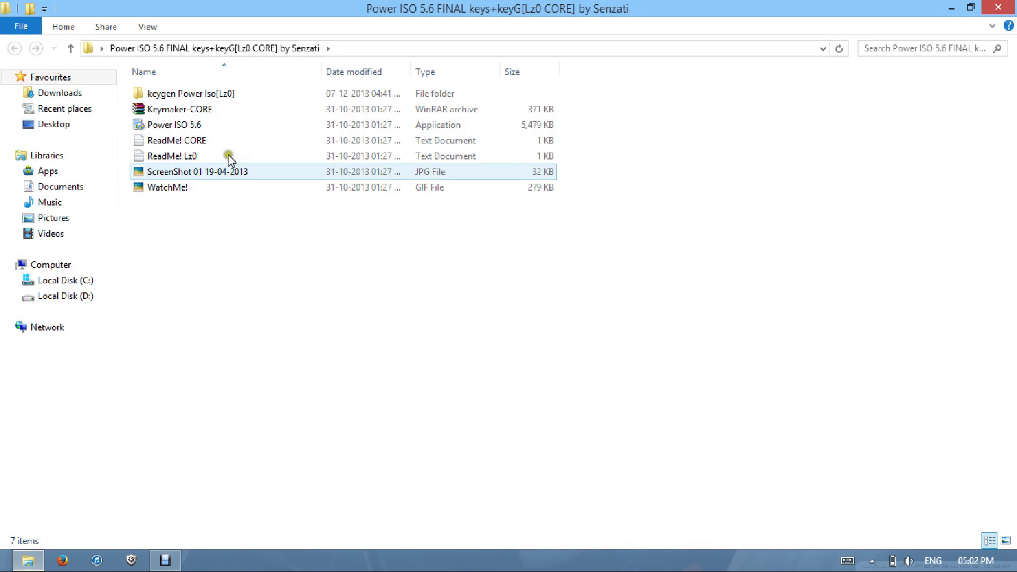
left_click(171, 126)
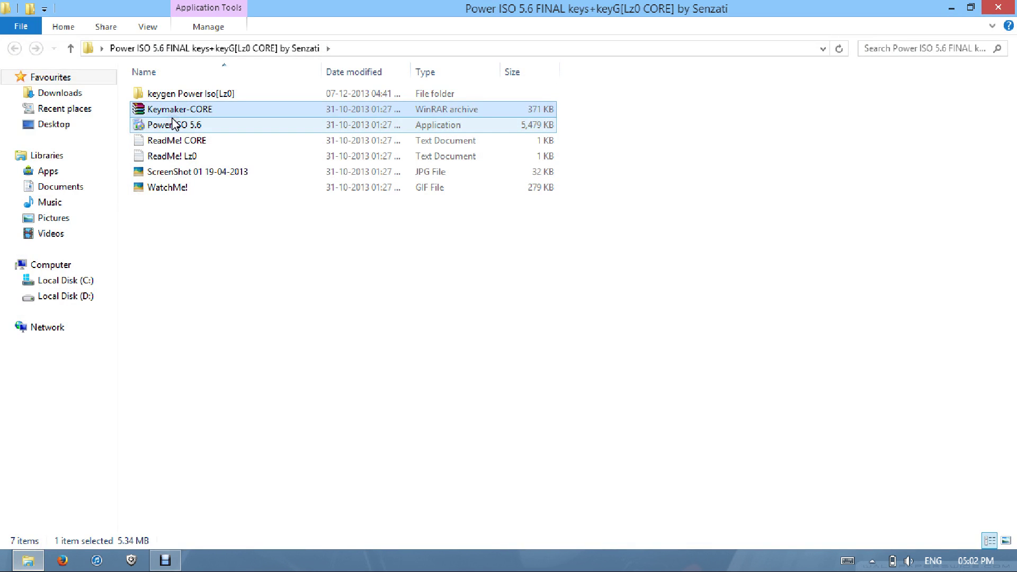
key("Up")
key("Return")
key("Down")
key("Return")
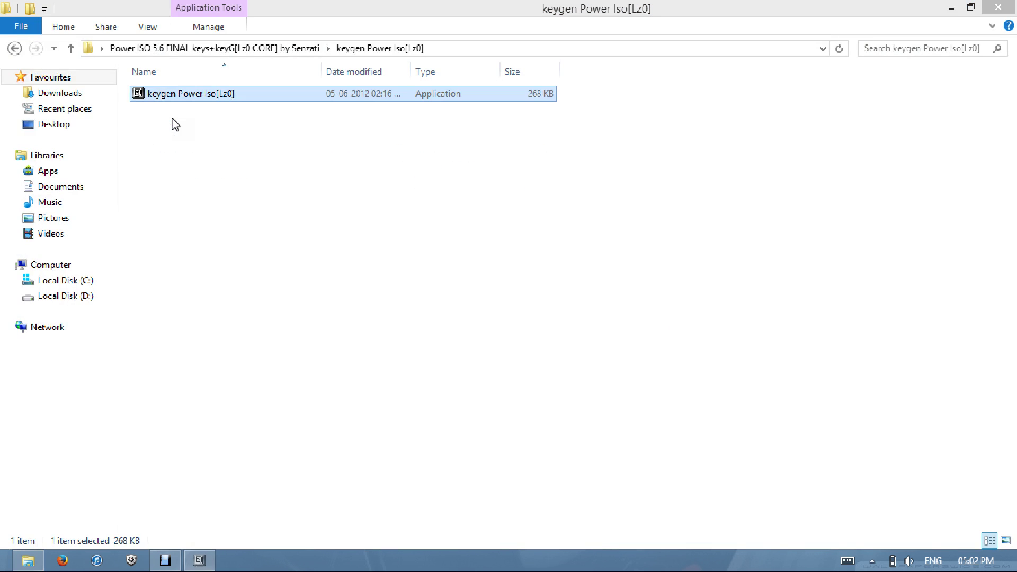
Step: Generate a serial number twice, then close the keymaker
left_click(589, 361)
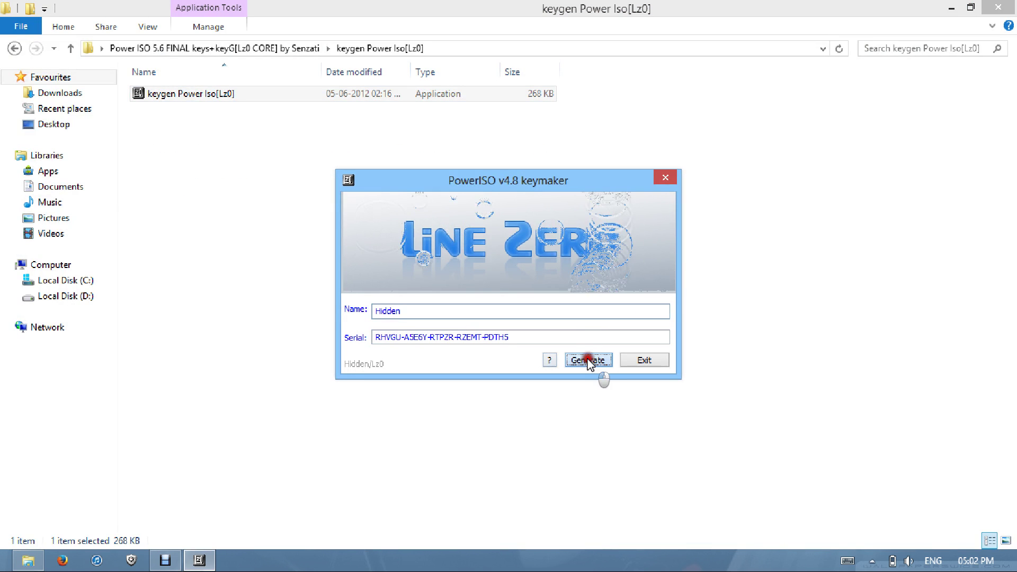
left_click(589, 361)
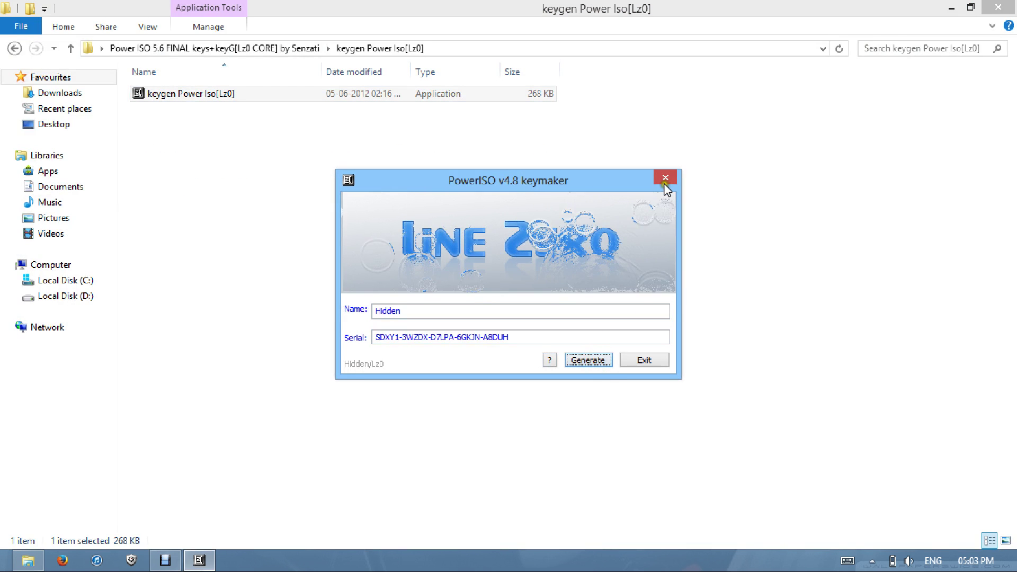
left_click(666, 180)
Step: Browse from Computer to D: > Softwares > Intel drivers dvd in iso
left_click(1013, 4)
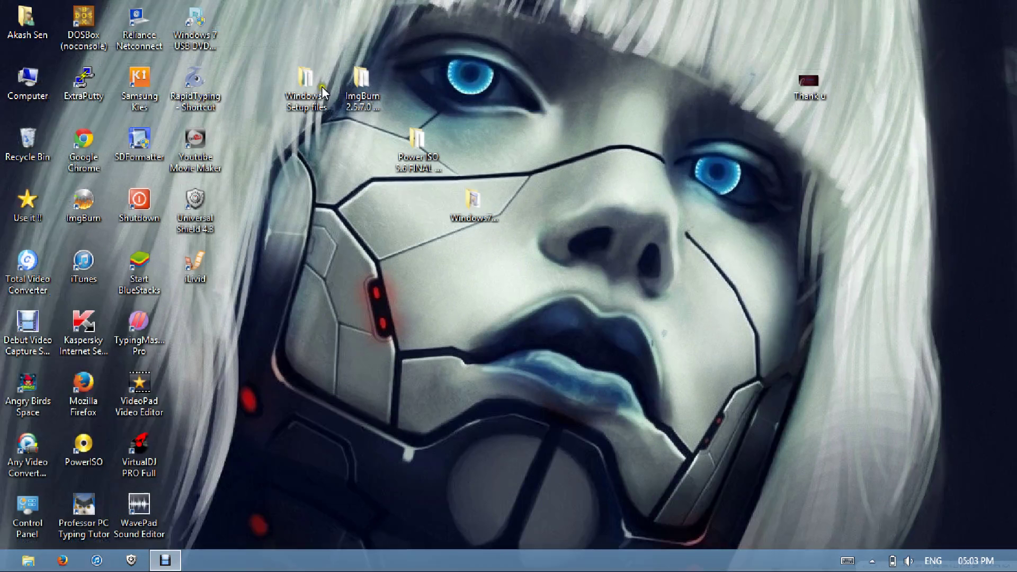
double_click(25, 84)
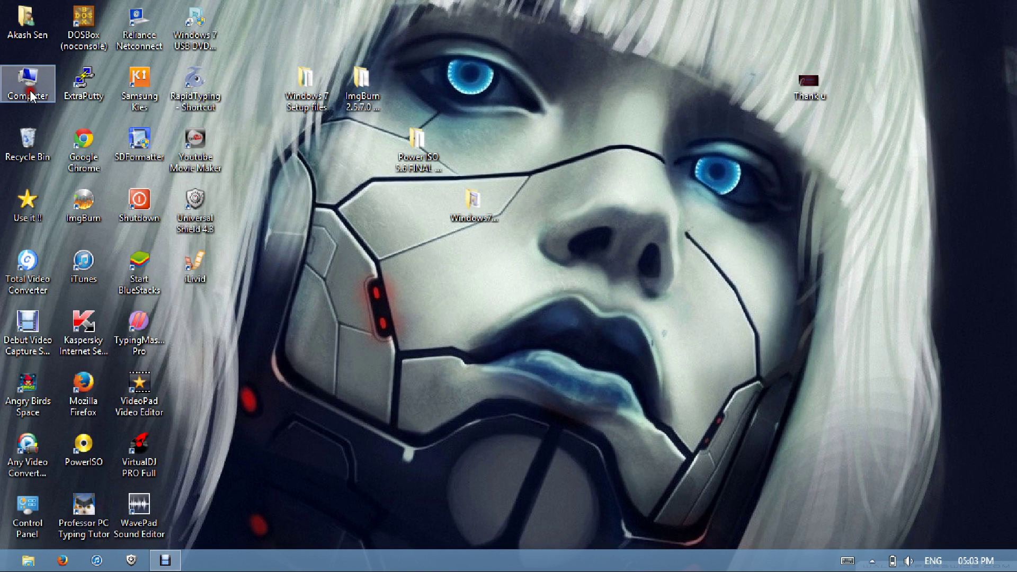
double_click(392, 115)
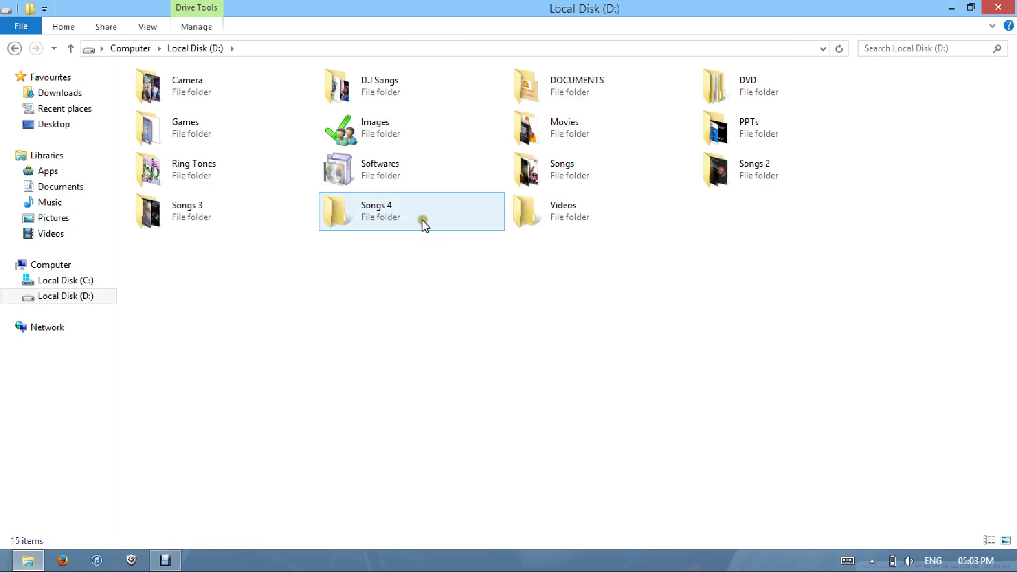
left_click(392, 179)
double_click(392, 179)
key("h")
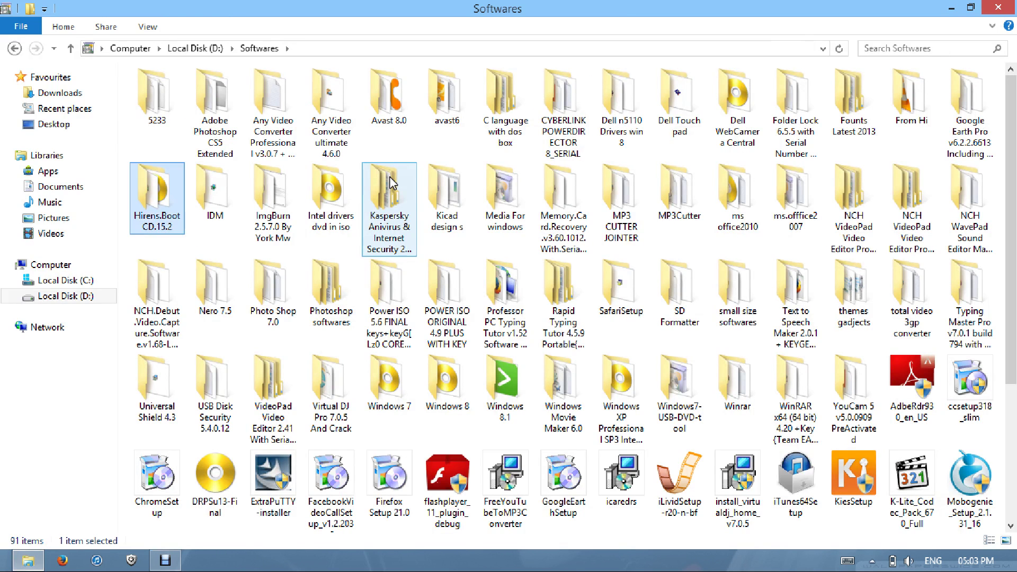
key("Right")
key("Right")
key("Right")
key("Return")
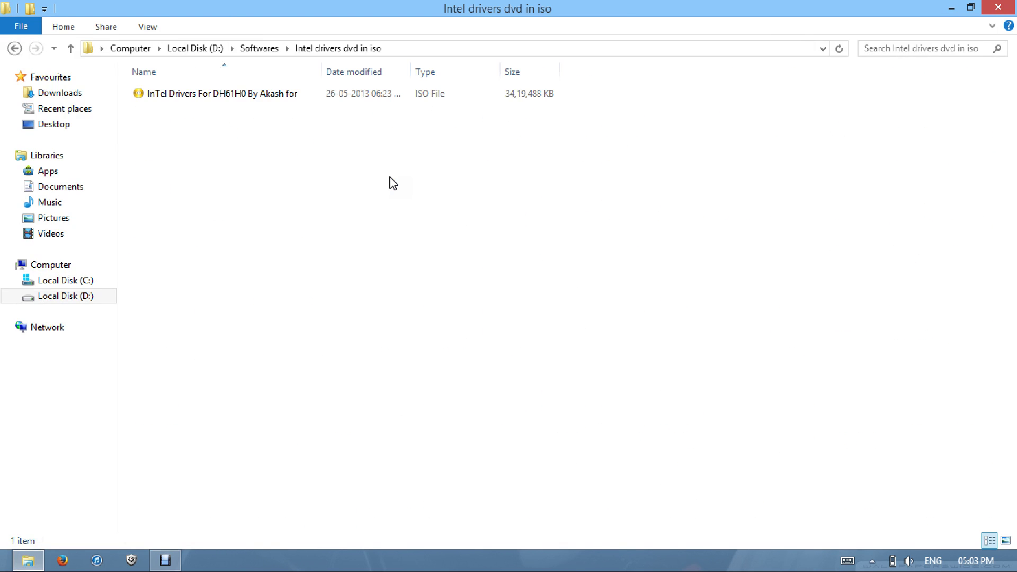
Step: View the InTel Drivers ISO in PowerISO, close it, and return to Softwares
key("Down")
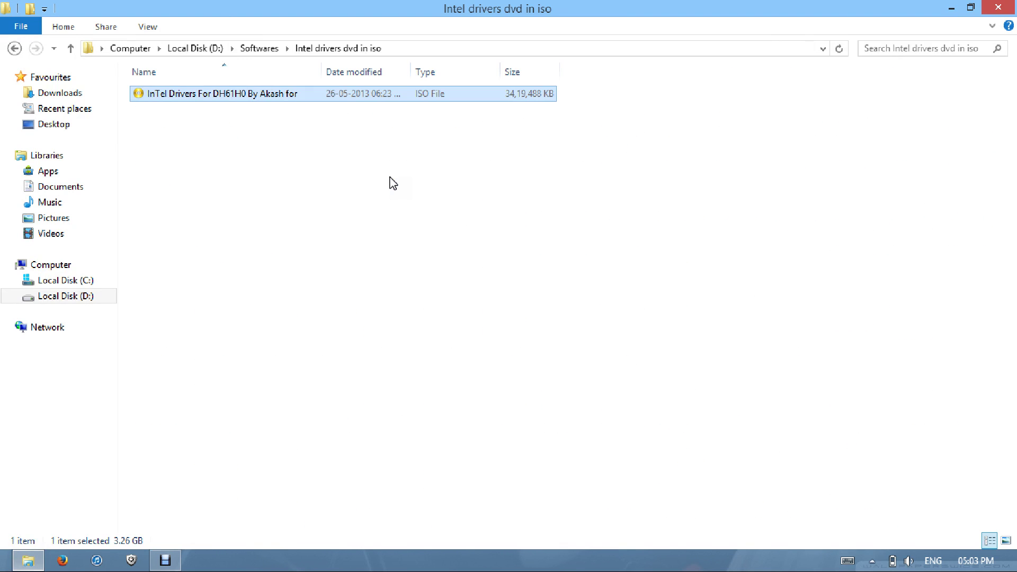
key("Return")
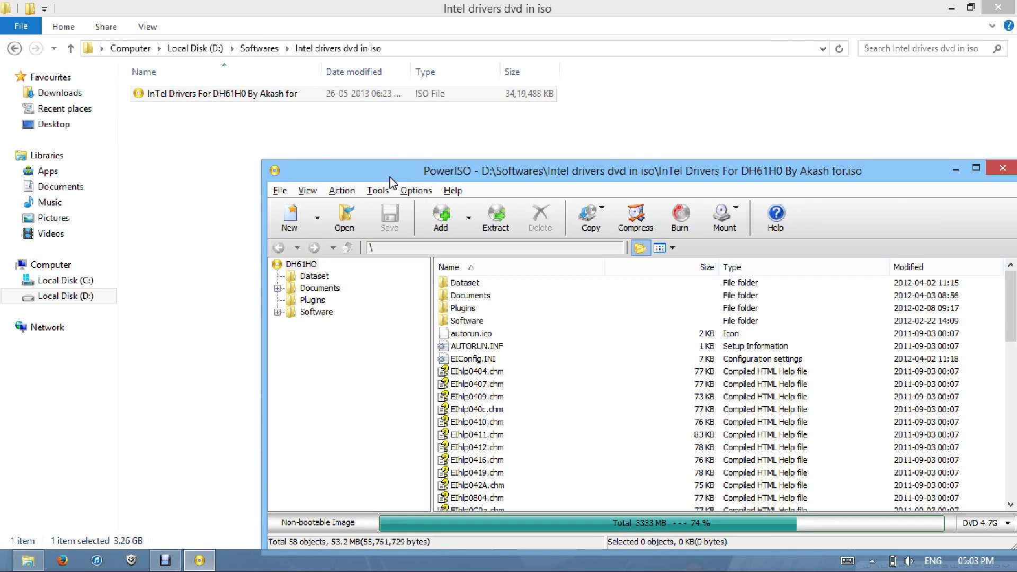
left_click_drag(439, 175, 381, 81)
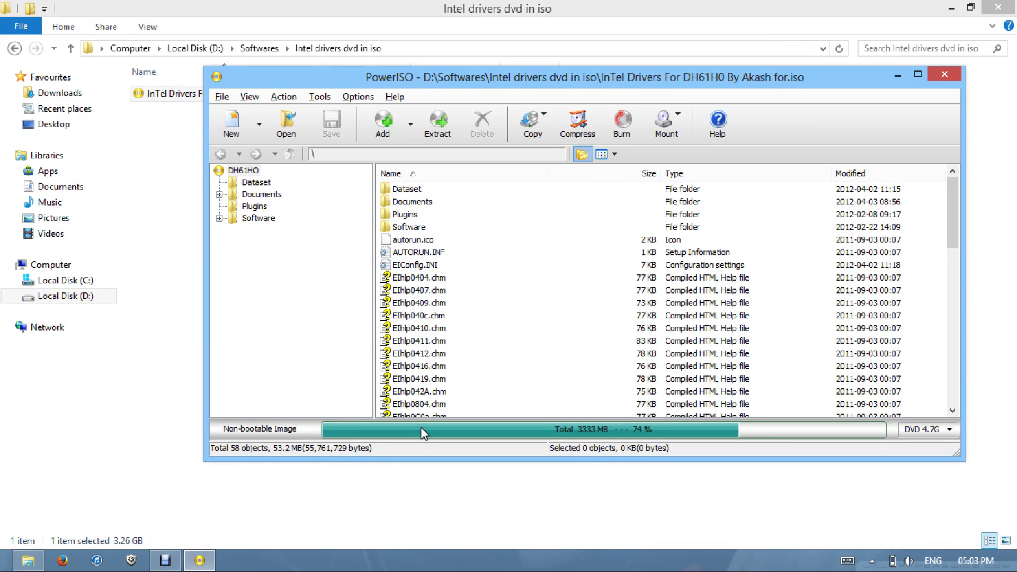
key("alt+F4")
key("BackSpace")
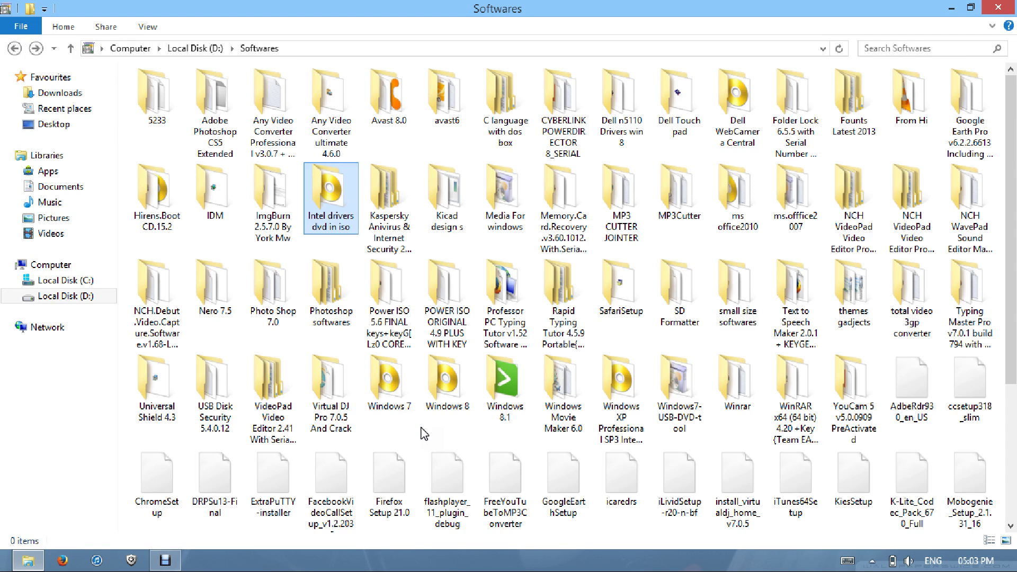
Step: Open the windows 8 All in one ISO from the Windows 8 folder in PowerISO
key("Down")
key("Down")
key("Down")
key("Up")
key("Right")
key("Right")
key("Return")
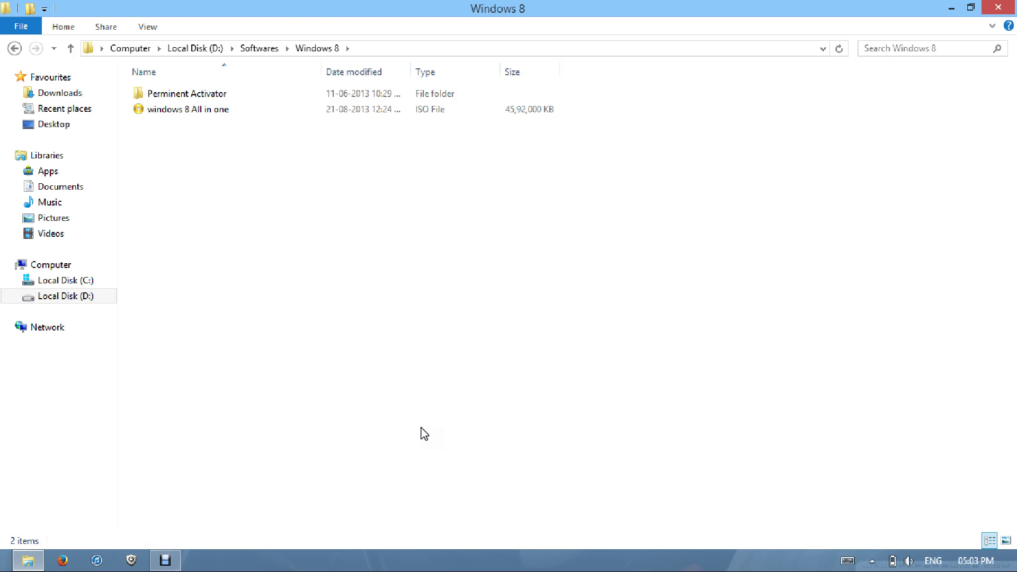
key("Down")
key("Return")
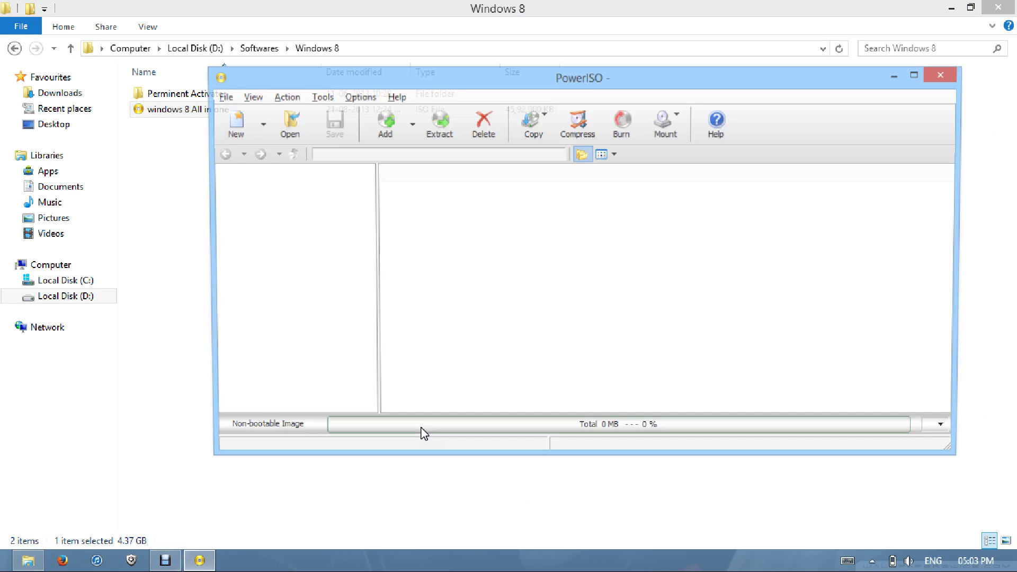
Step: Confirm the ISO is bootable, then close PowerISO and show the desktop
left_click_drag(449, 84, 413, 69)
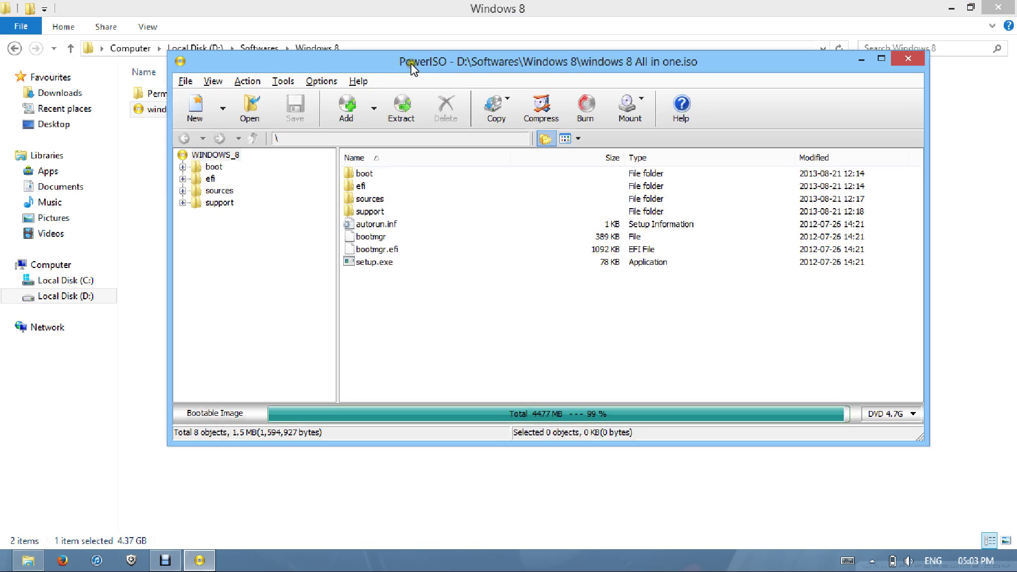
left_click(918, 59)
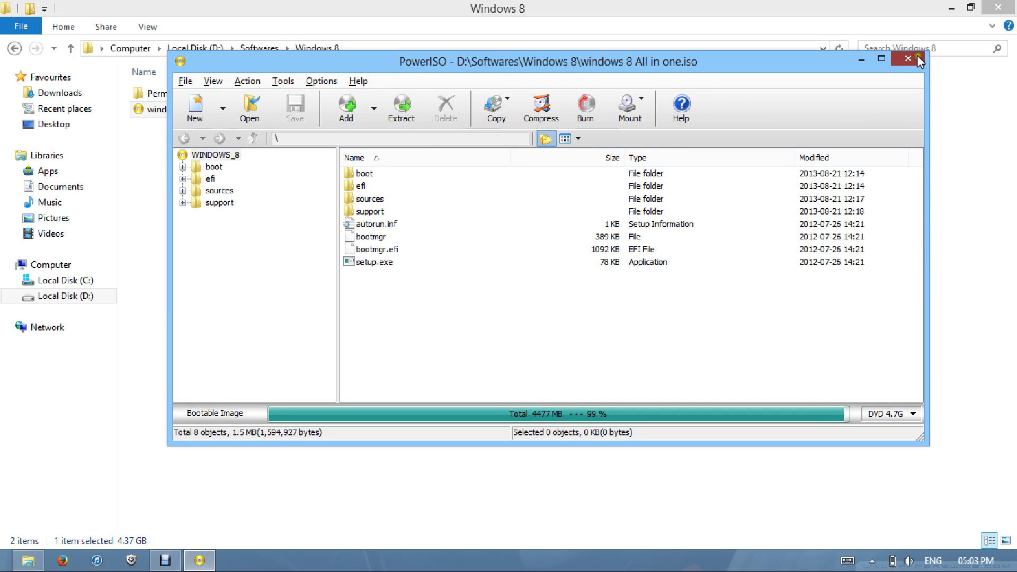
key("super+d")
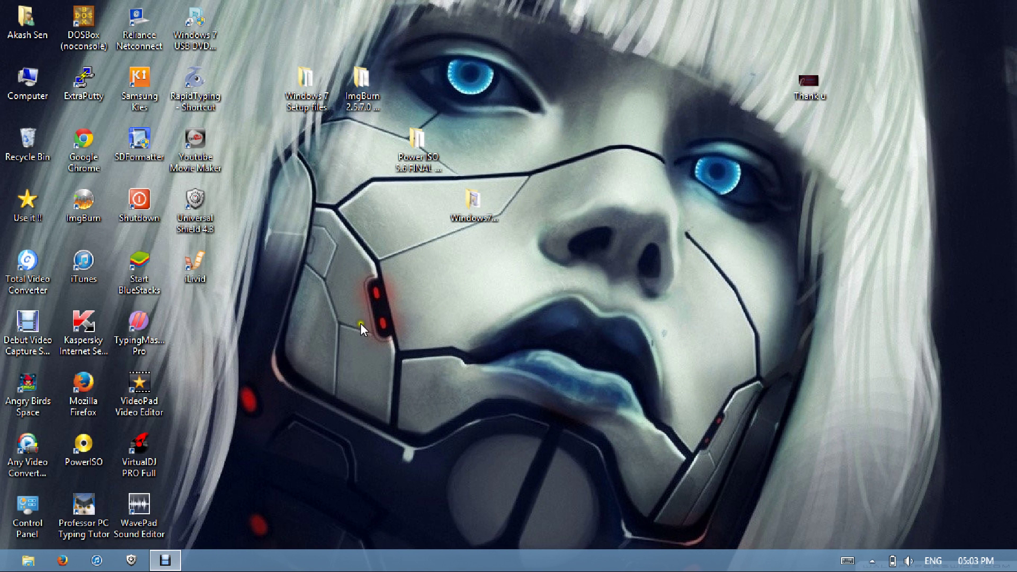
Step: Check the ImgBurn 2.5.7.0 installer folder, then launch ImgBurn and position its window
double_click(364, 106)
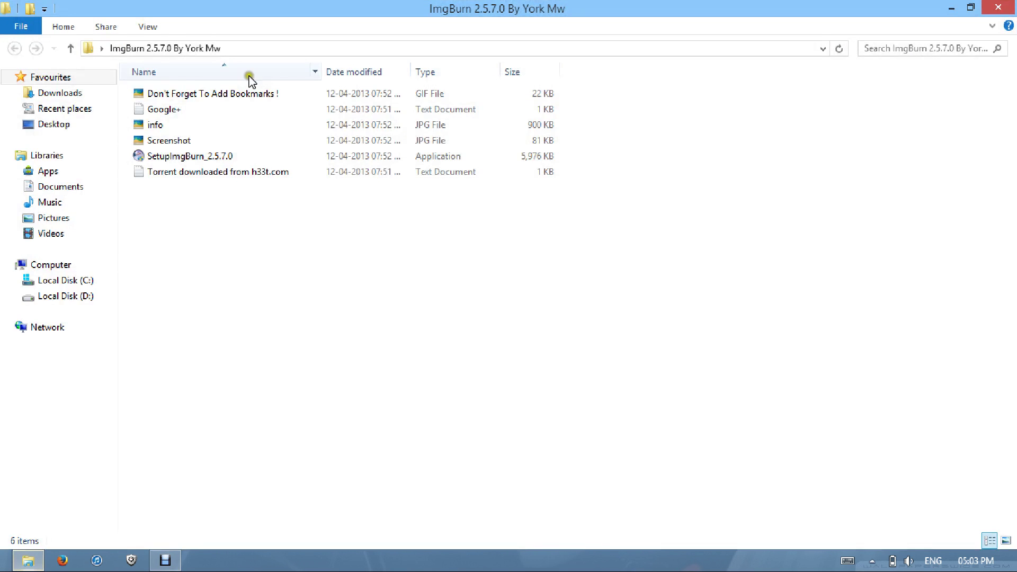
left_click(225, 154)
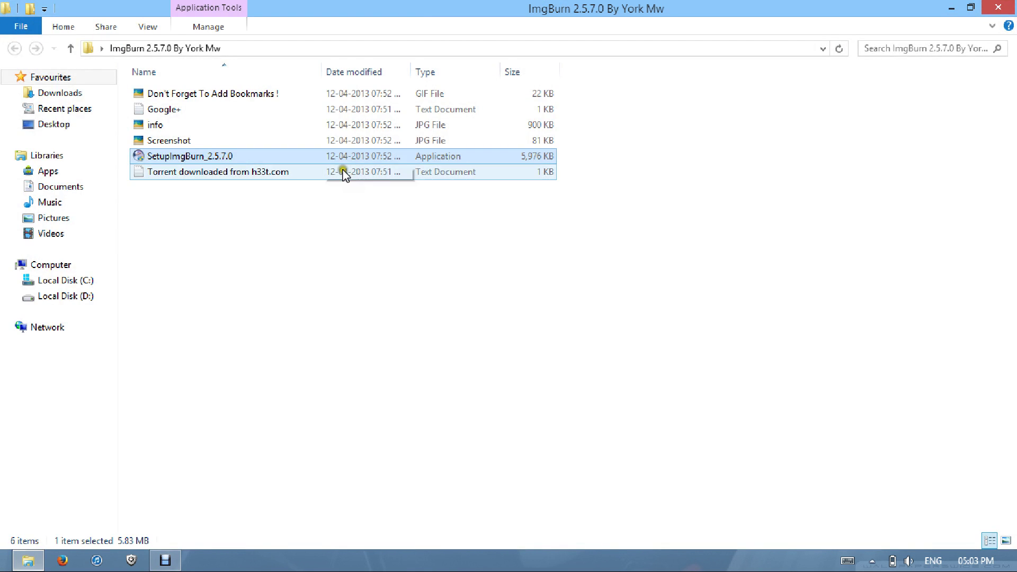
left_click(1011, 6)
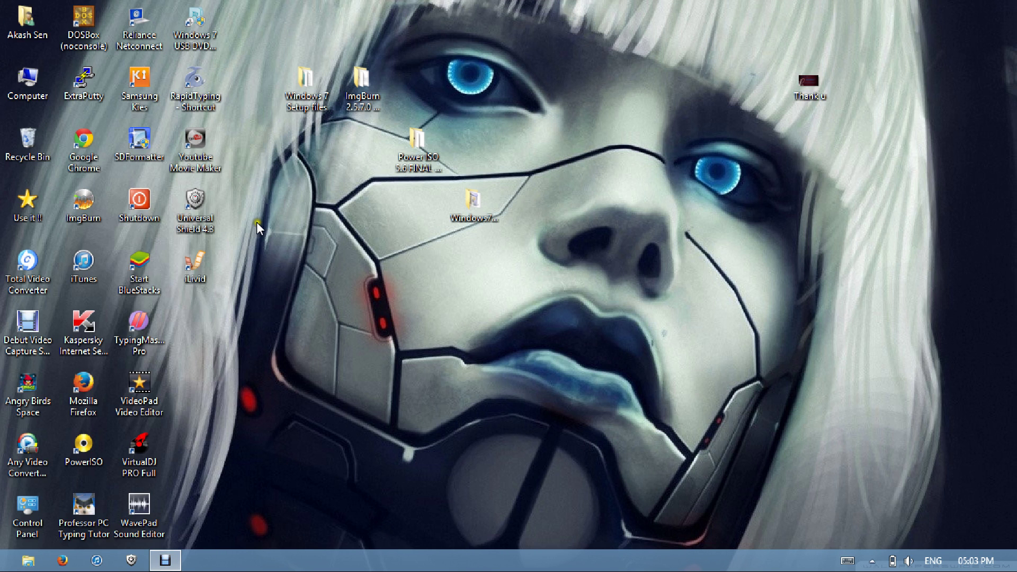
double_click(89, 205)
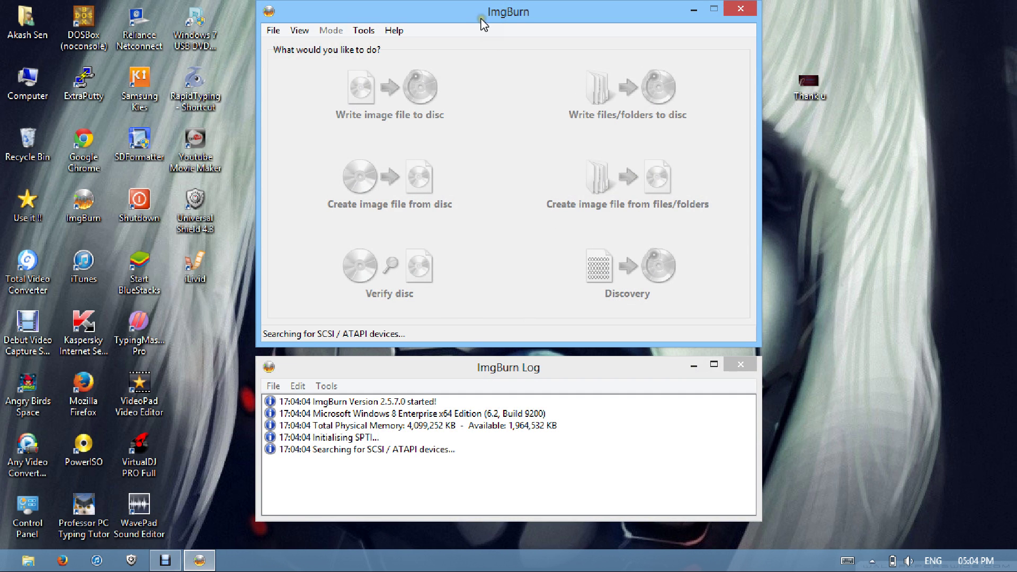
left_click_drag(480, 16, 460, 16)
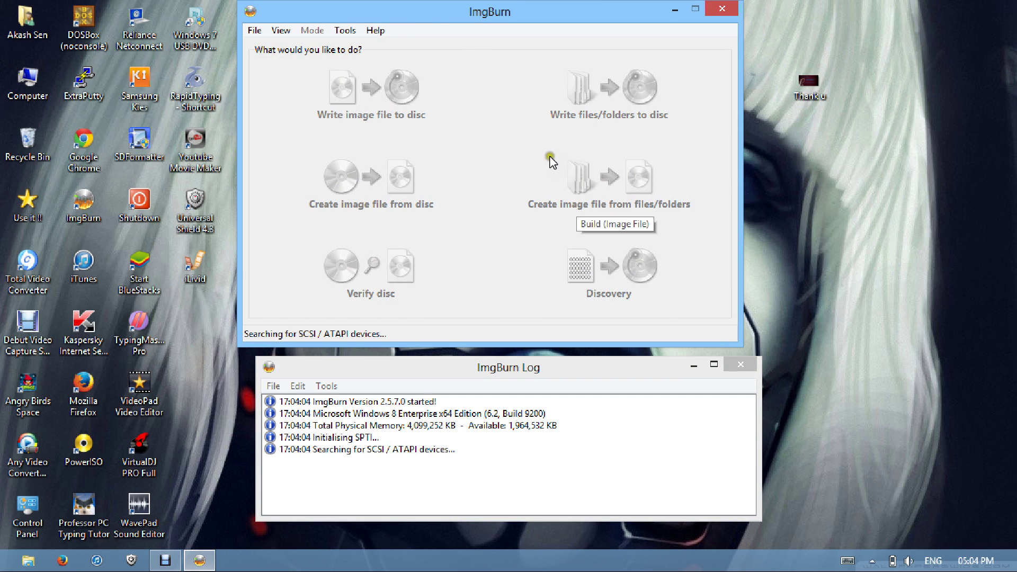
left_click_drag(438, 11, 456, 18)
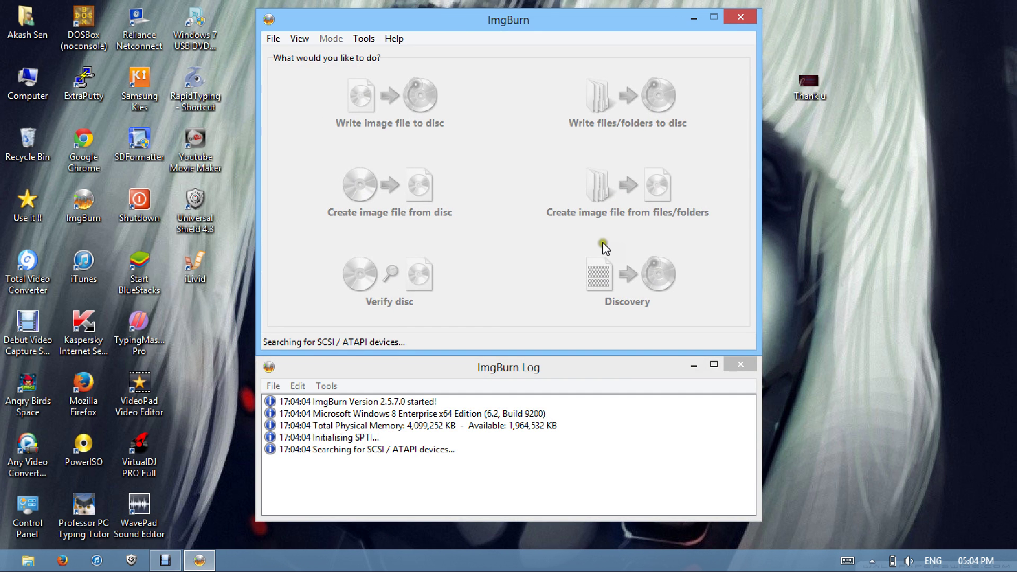
Step: Refresh the desktop so the DVD drive is found, then choose Create image file from files/folders
right_click(822, 212)
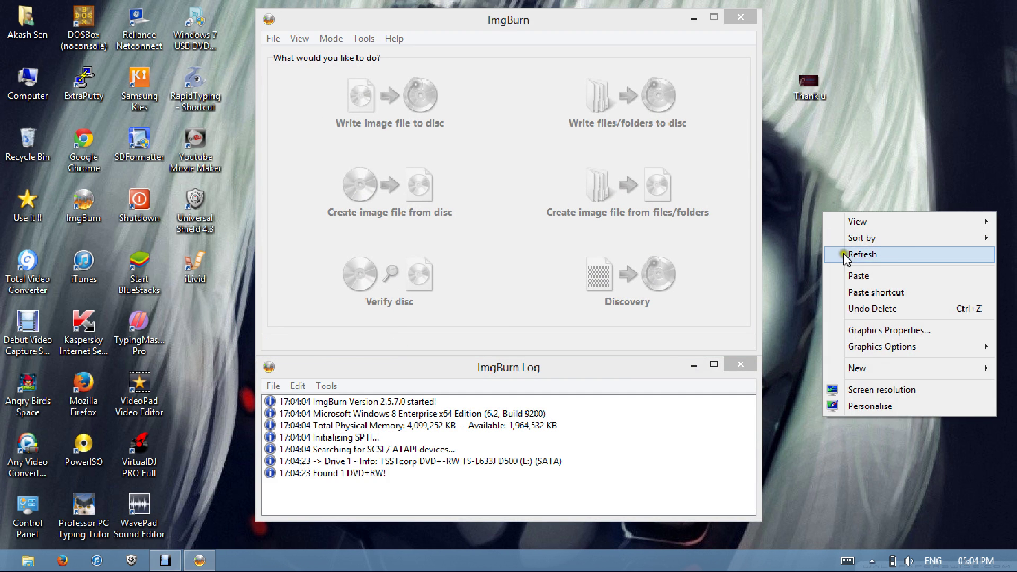
left_click(829, 254)
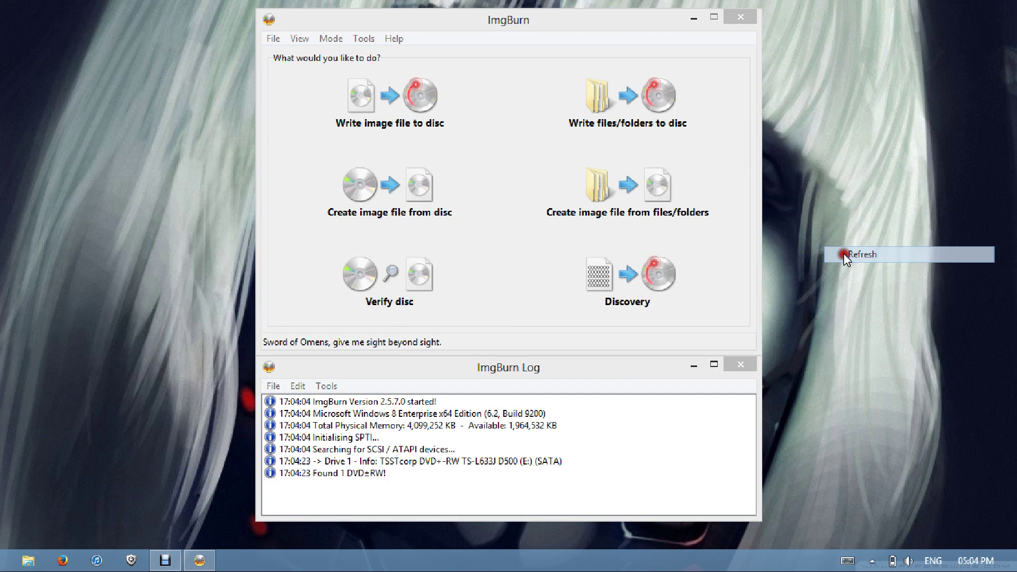
left_click(591, 222)
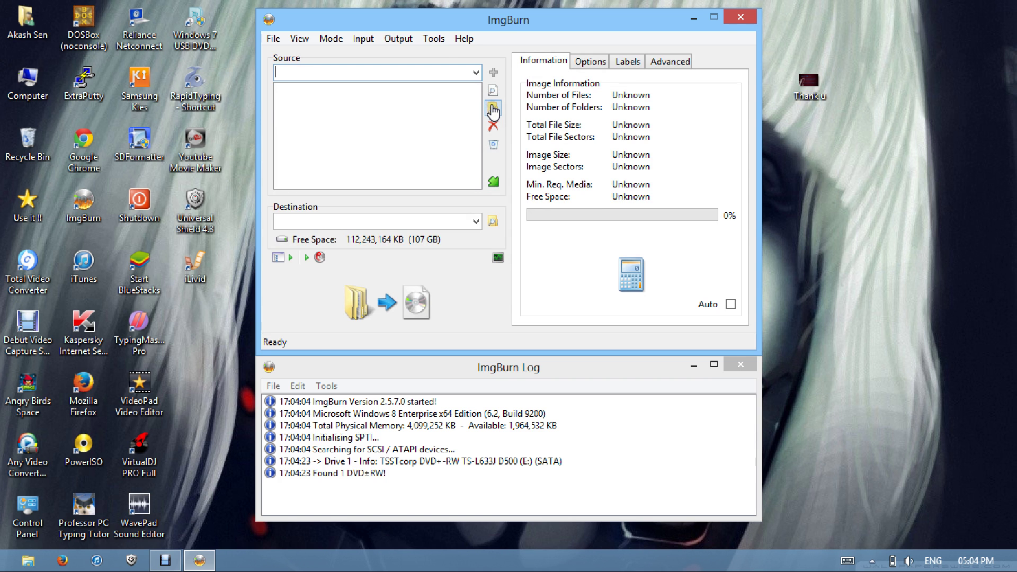
left_click_drag(397, 22, 481, 24)
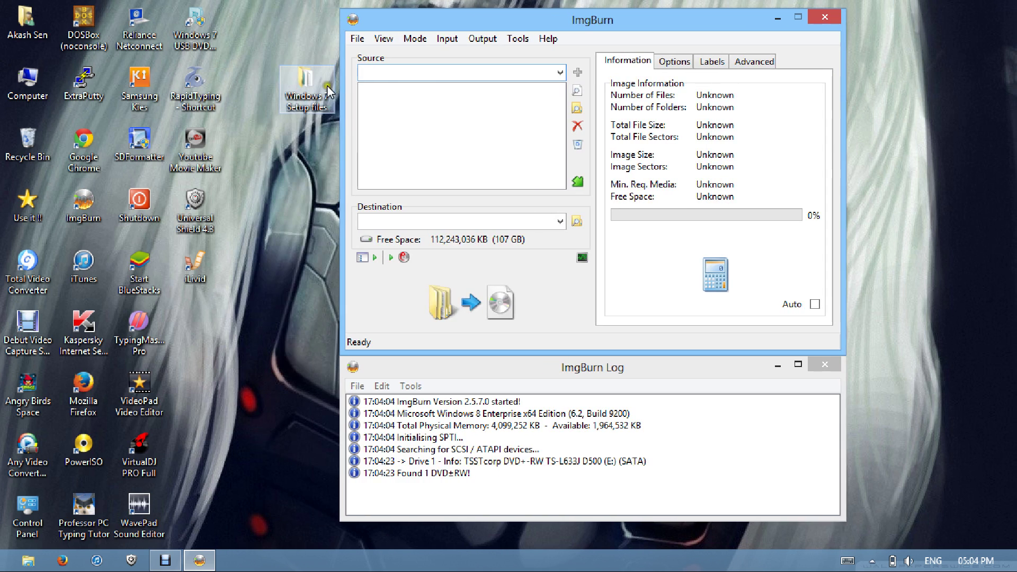
double_click(316, 85)
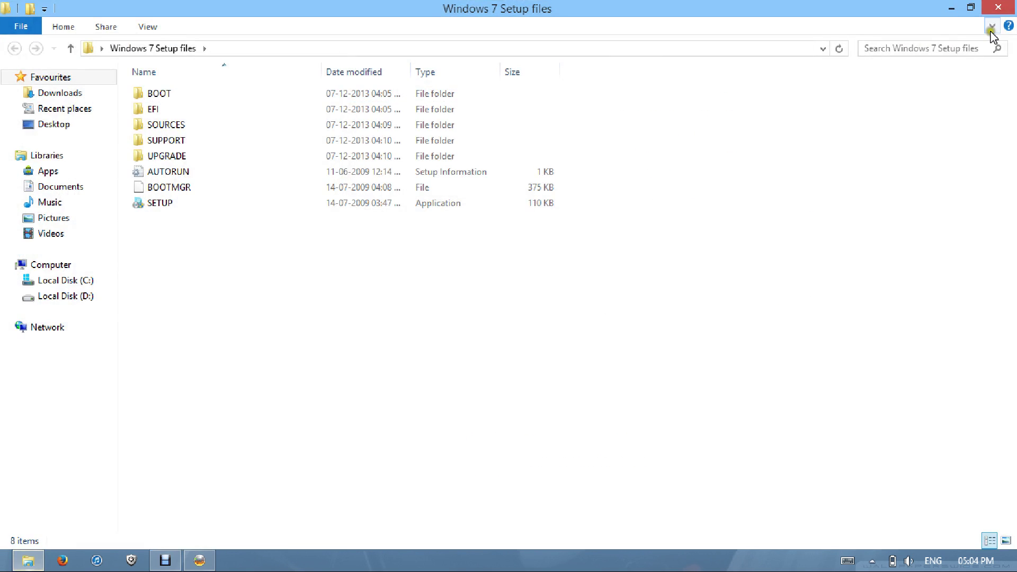
left_click(1003, 6)
key("Return")
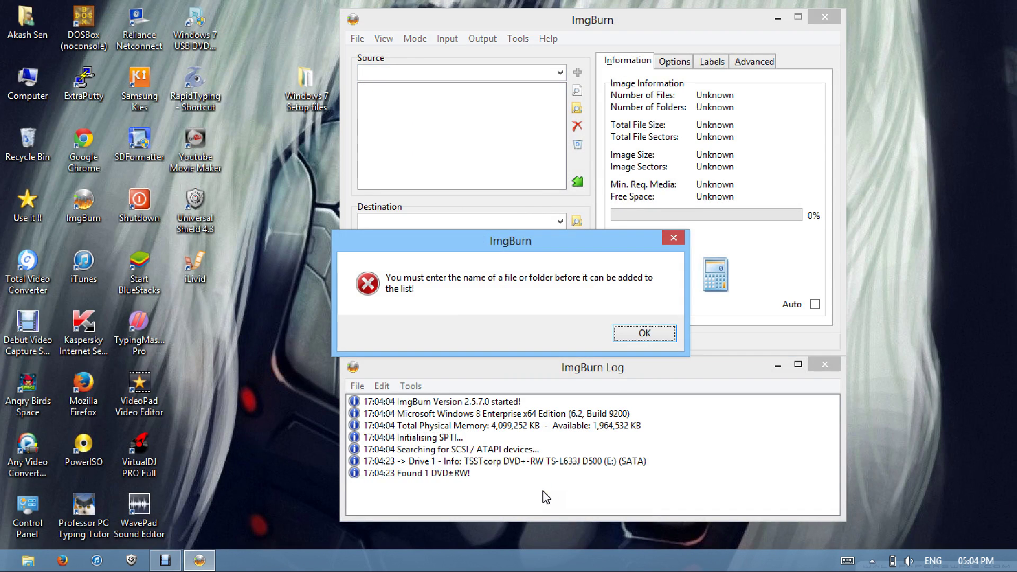
left_click(640, 333)
left_click(307, 84)
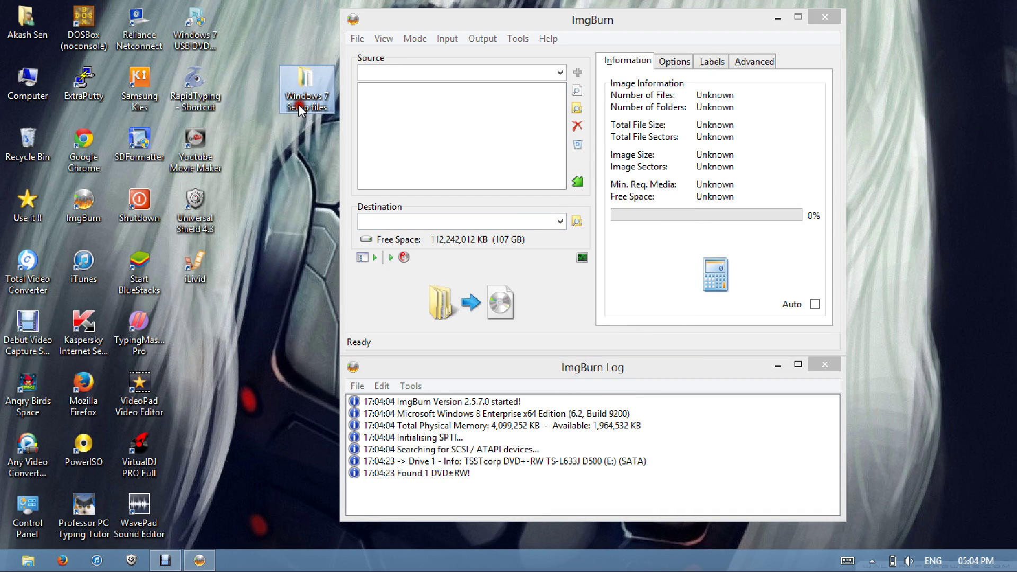
right_click(301, 106)
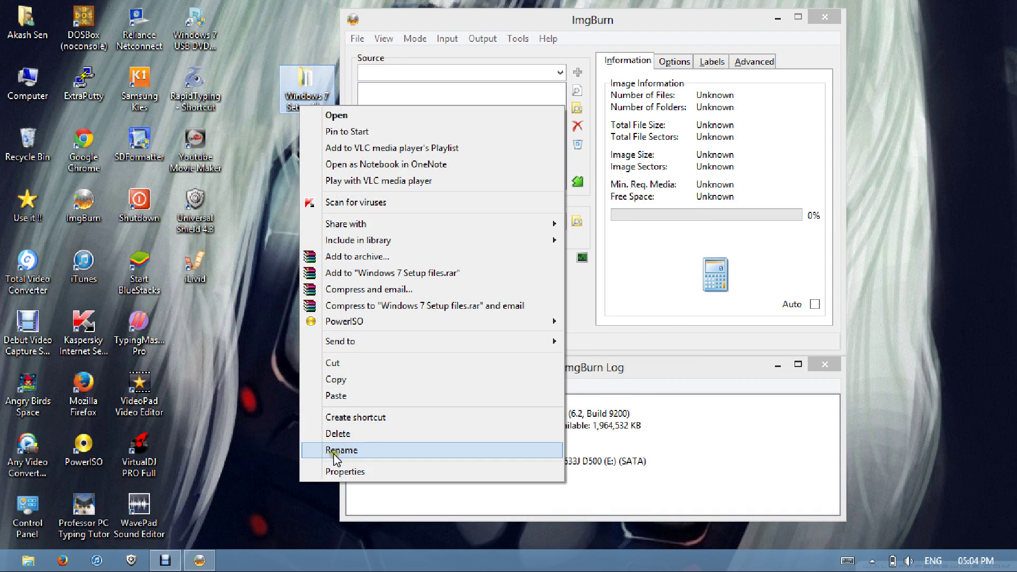
left_click(334, 472)
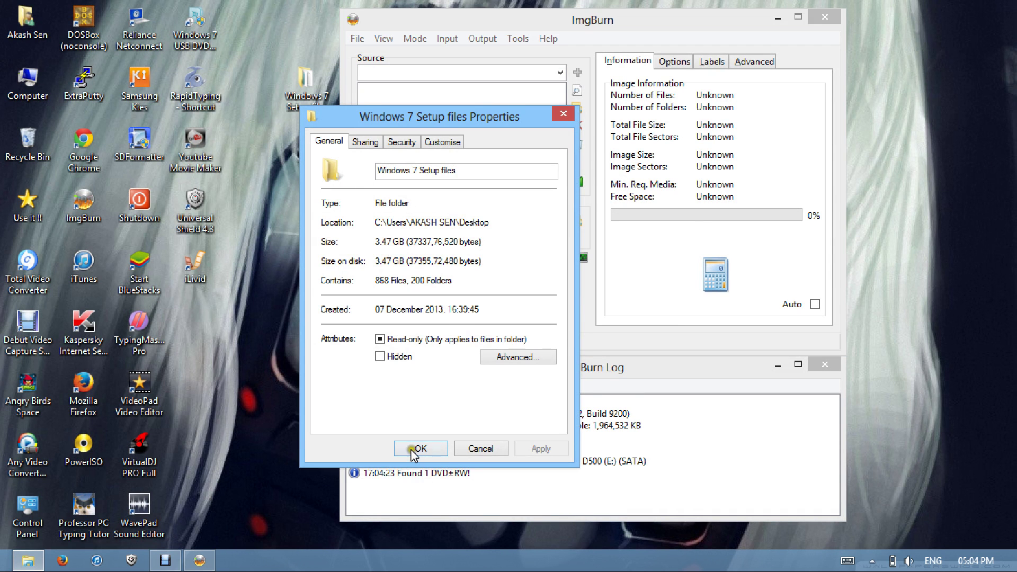
left_click(417, 447)
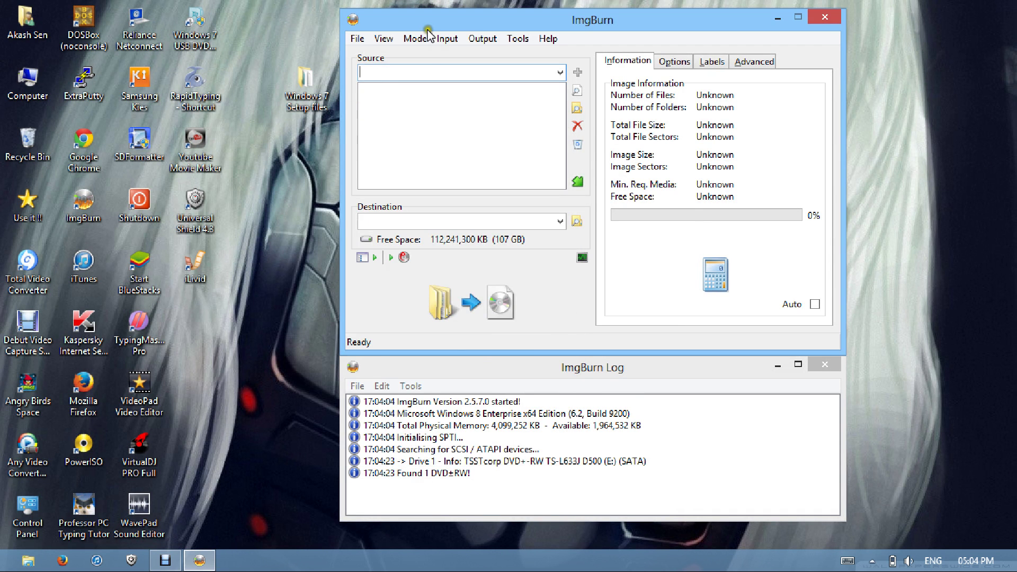
Step: Add the desktop's Windows 7 Setup files folder as the image source
left_click_drag(444, 28, 339, 37)
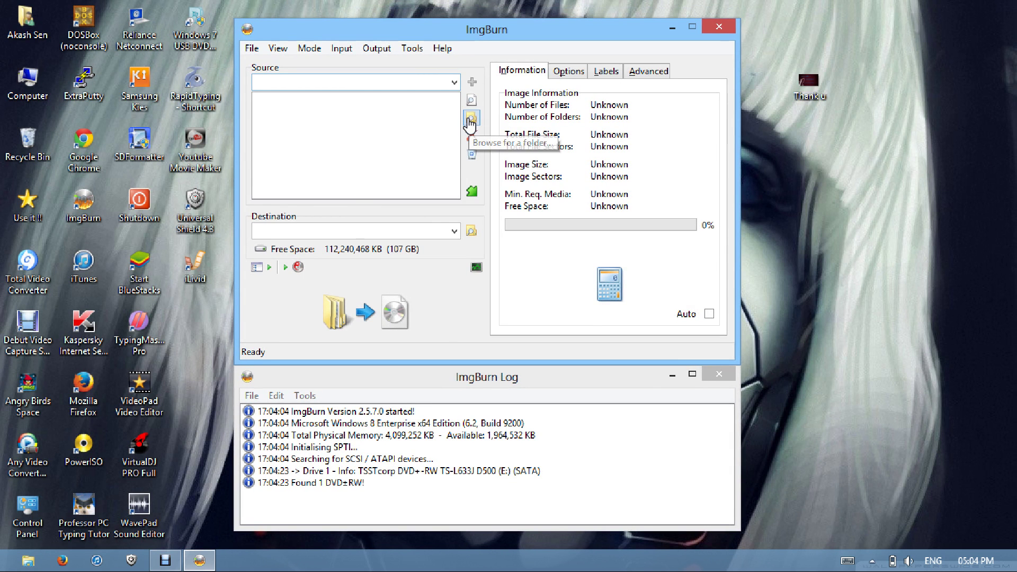
left_click(469, 120)
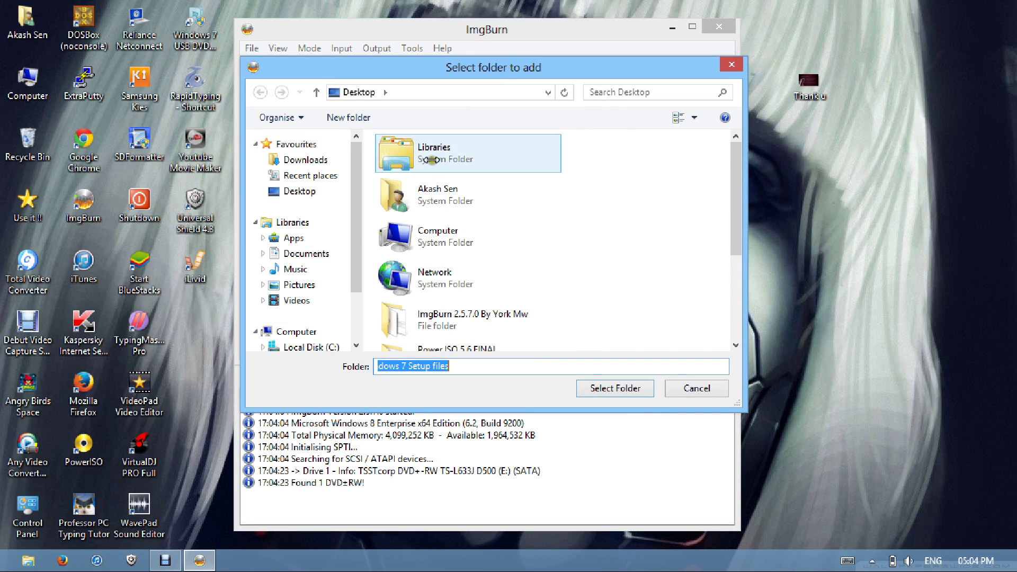
left_click_drag(729, 212, 729, 289)
left_click(524, 294)
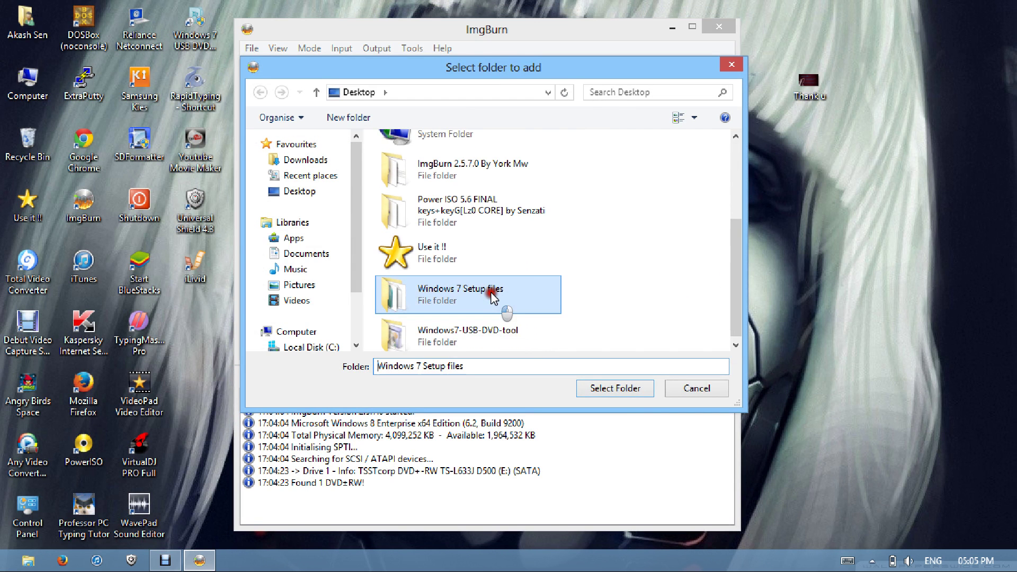
left_click(617, 389)
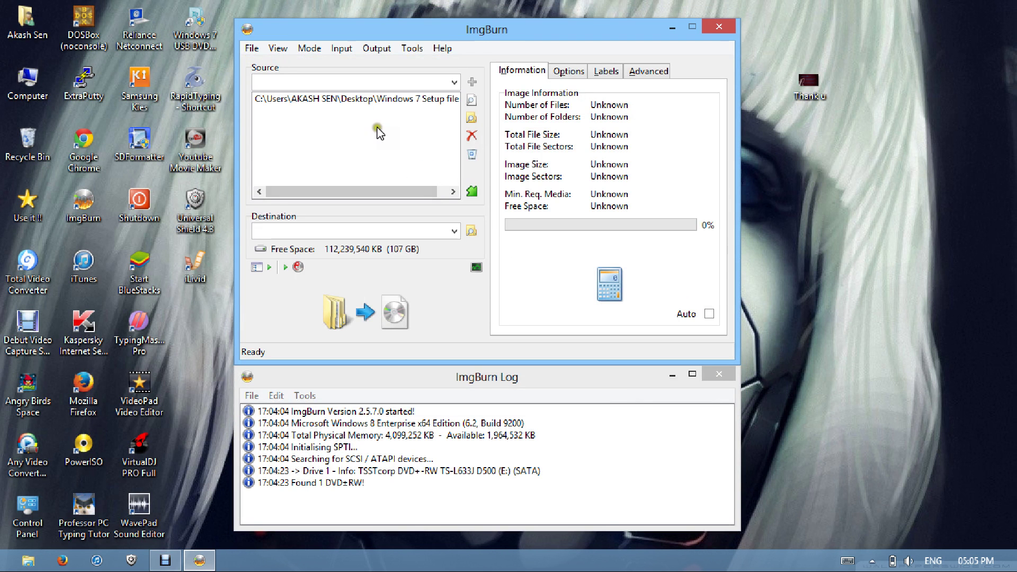
left_click(328, 99)
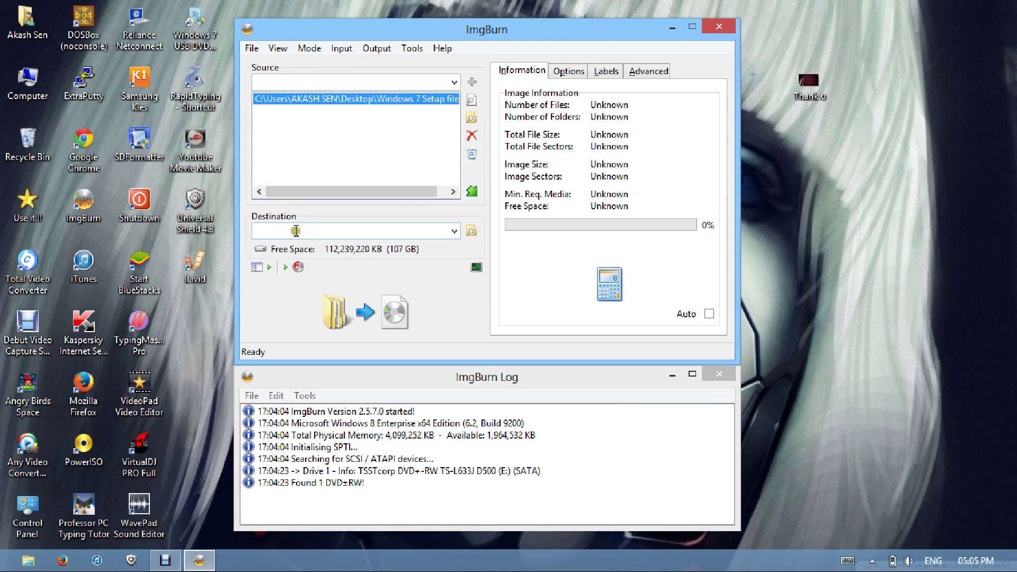
left_click(296, 231)
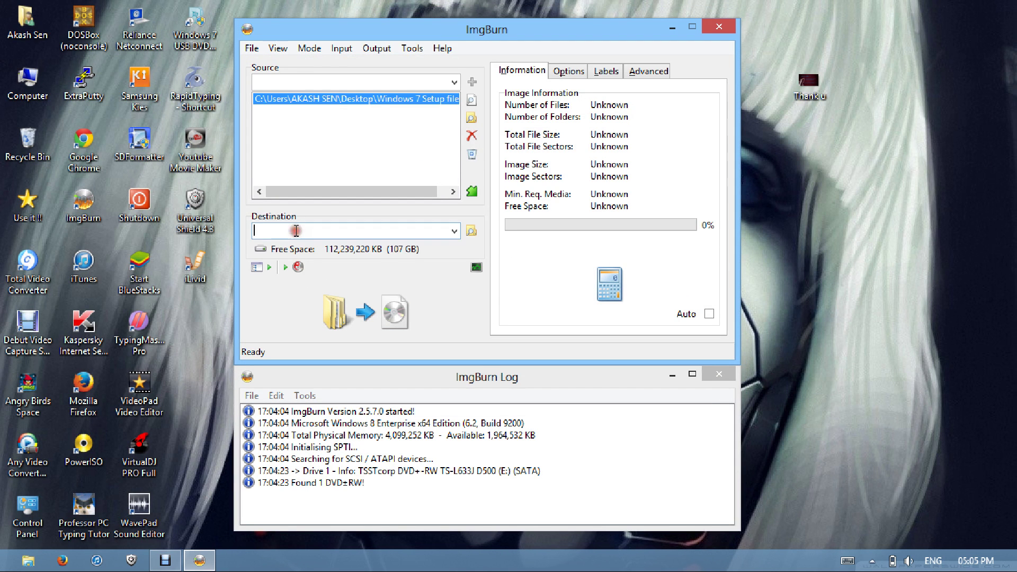
left_click(470, 236)
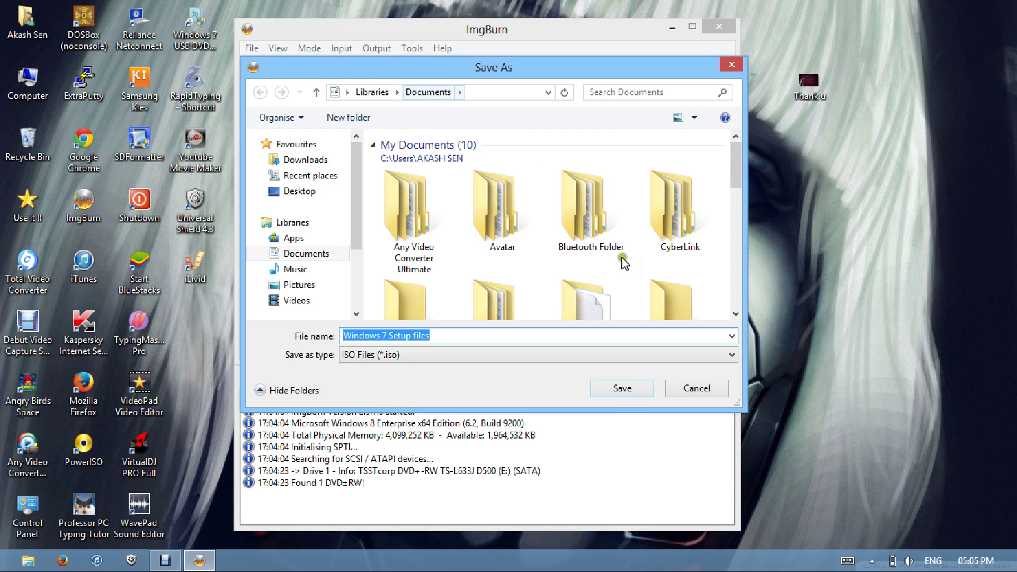
Step: Save the destination image as 'windows 7 iso' on the Desktop
left_click_drag(738, 180, 737, 283)
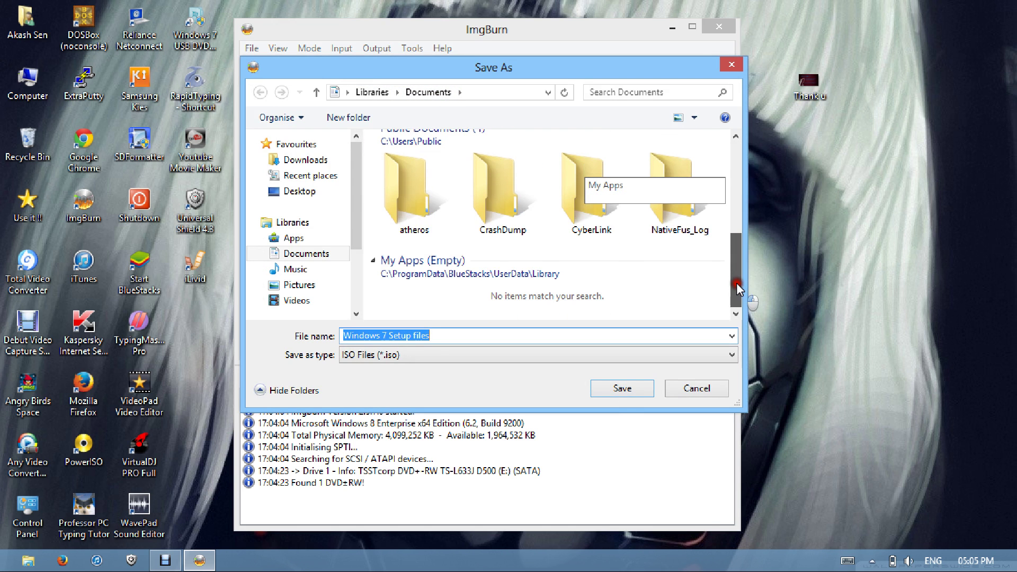
left_click(301, 165)
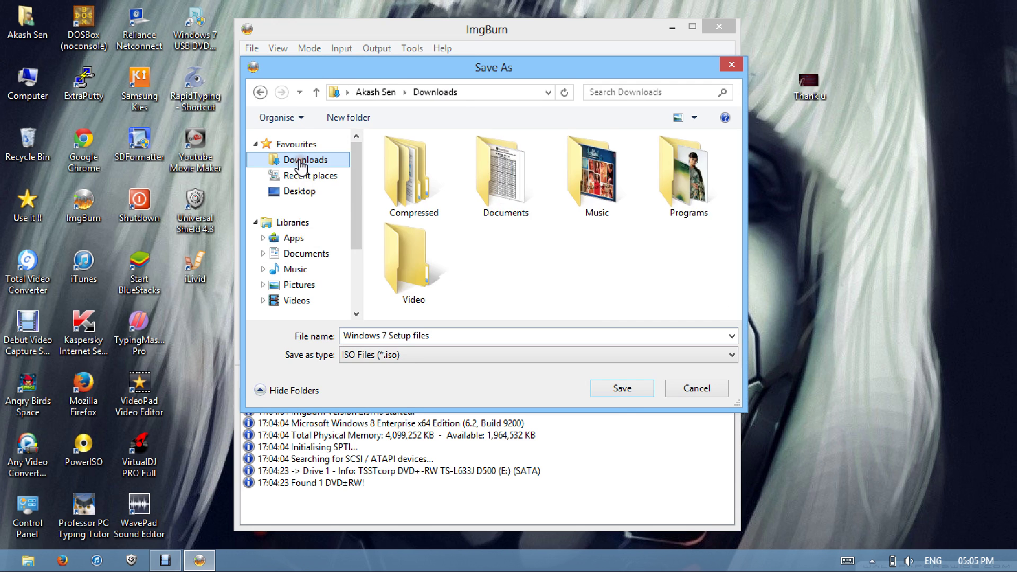
left_click(298, 195)
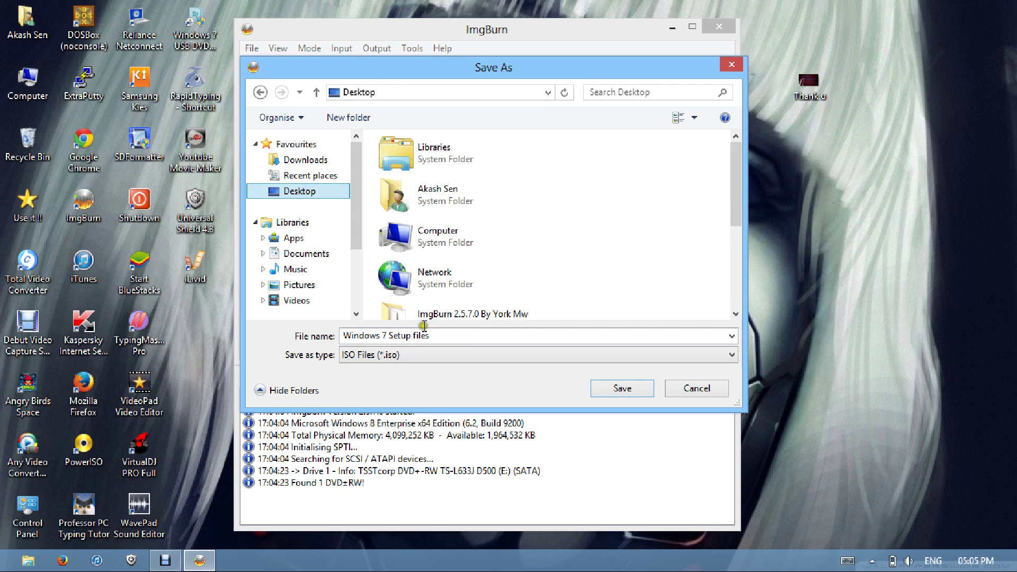
triple_click(447, 340)
key("BackSpace")
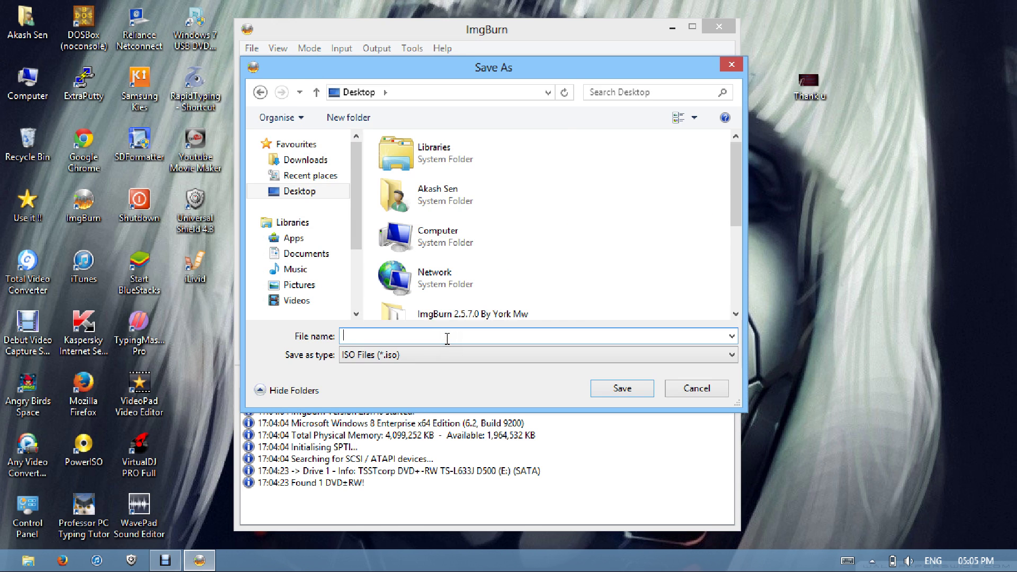
type("windows ")
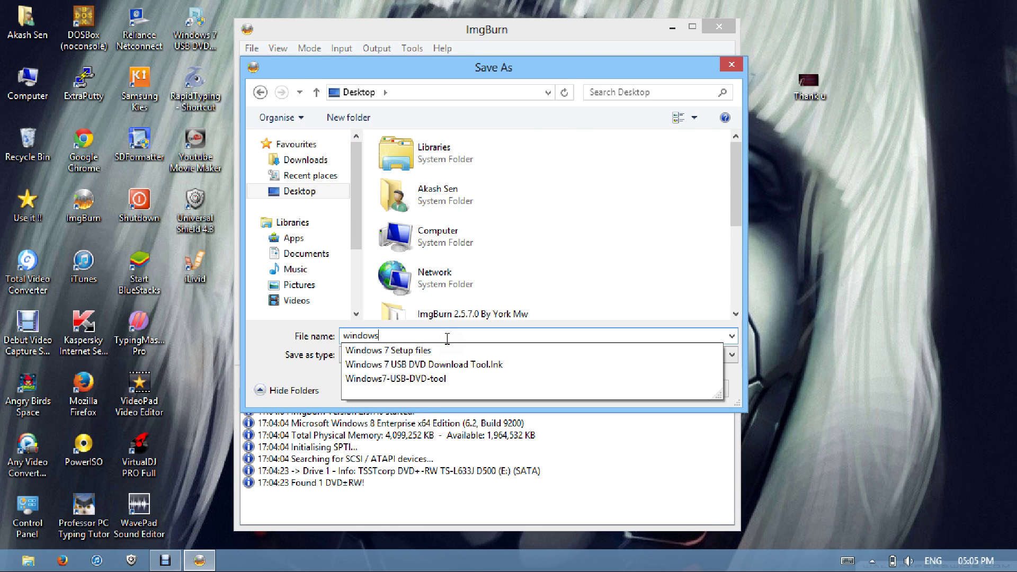
type("7 iso")
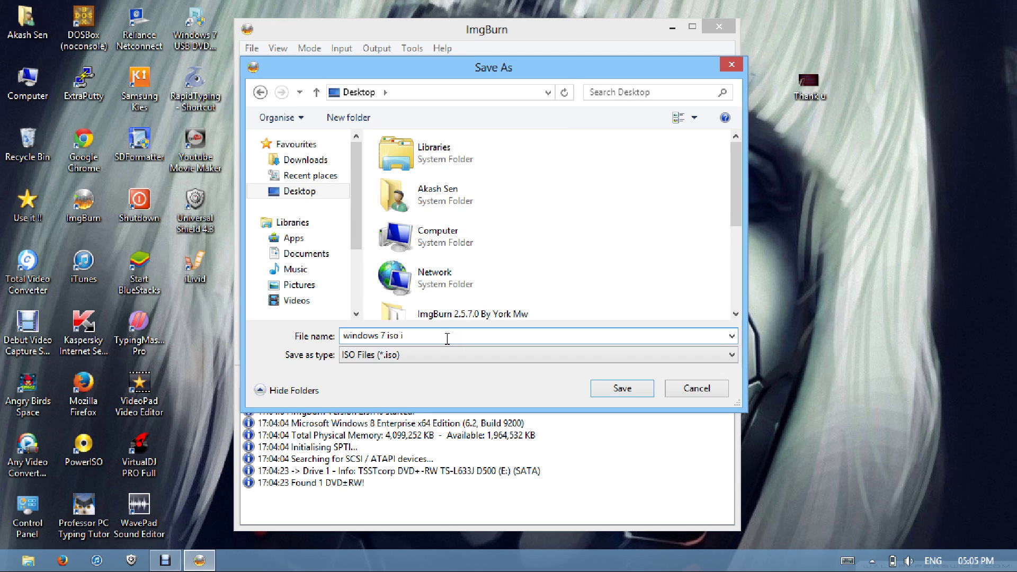
left_click(619, 387)
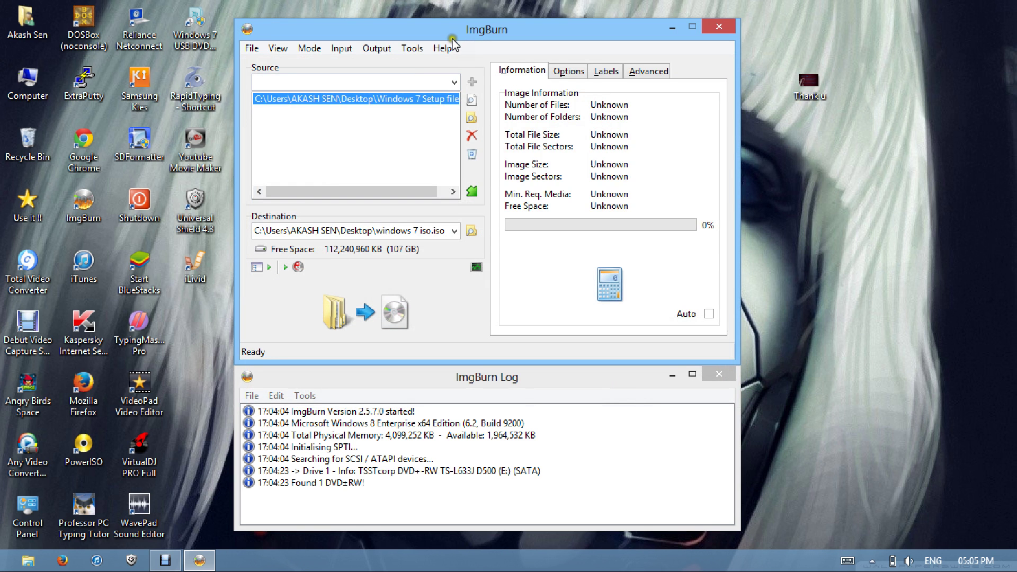
left_click_drag(452, 38, 444, 37)
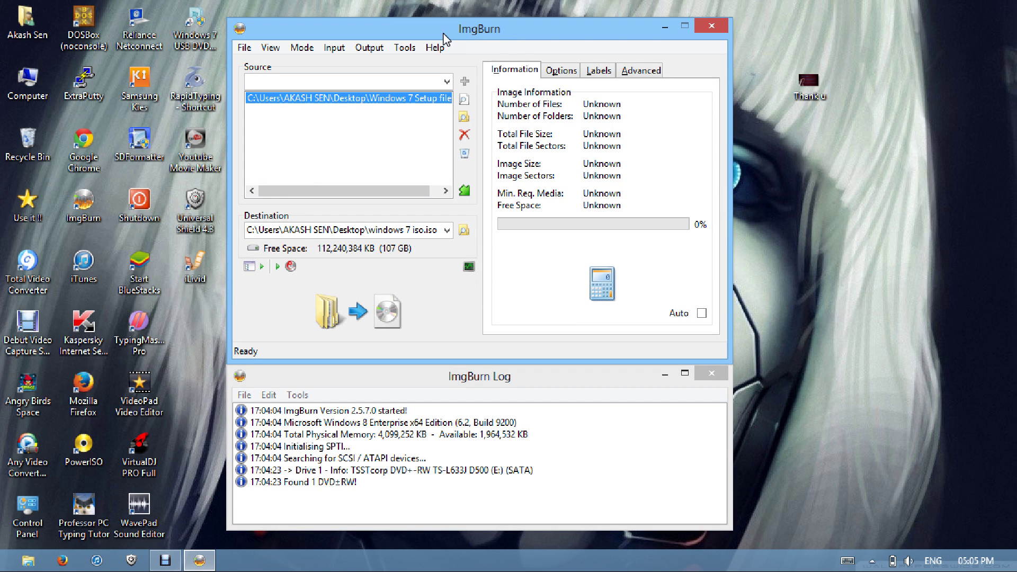
Step: Under Advanced > Bootable Disc, tick Make Image Bootable with emulation None (Custom)
left_click(646, 73)
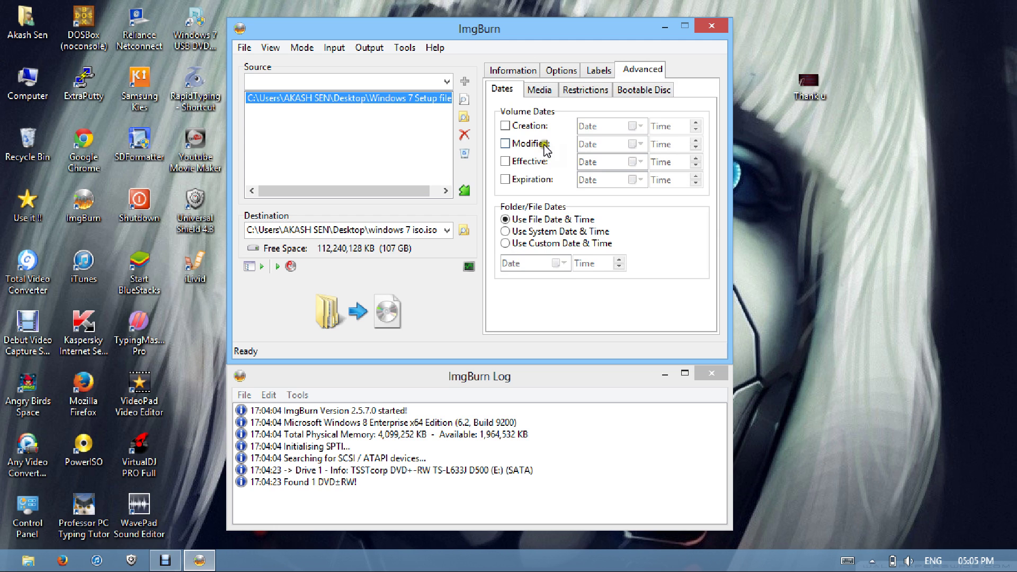
left_click(653, 94)
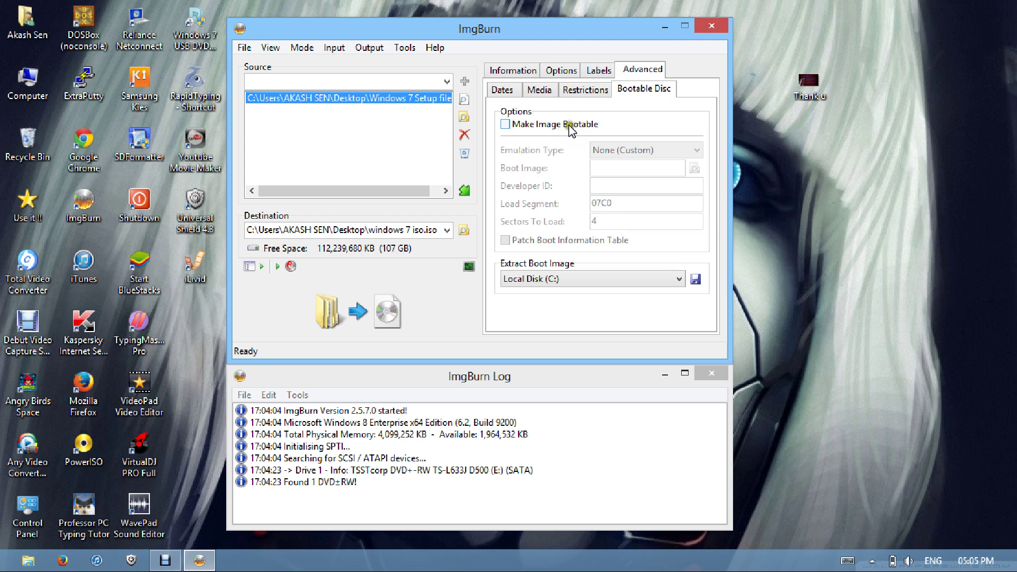
left_click(537, 126)
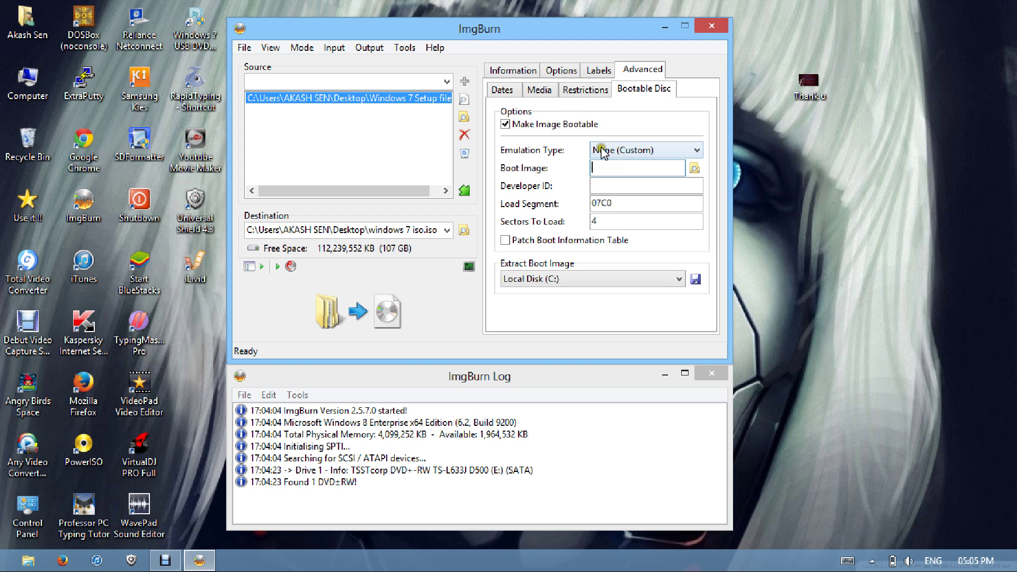
left_click(650, 154)
left_click(649, 154)
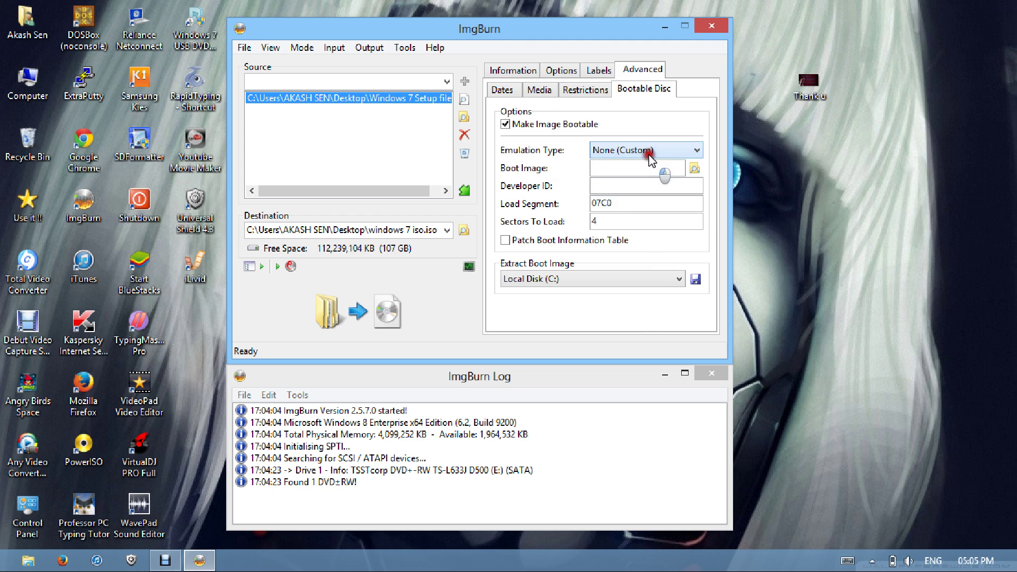
left_click(648, 152)
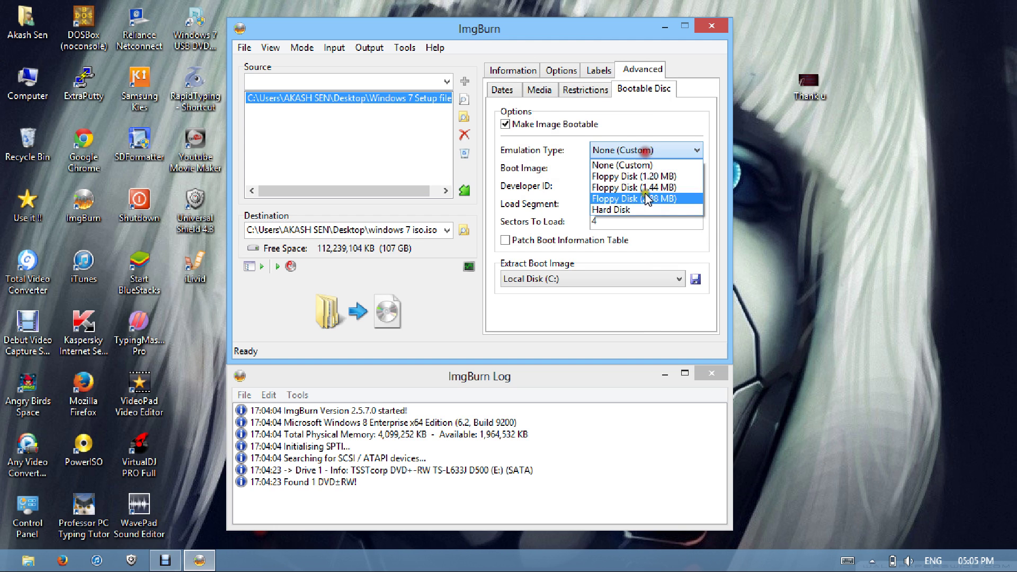
left_click(635, 154)
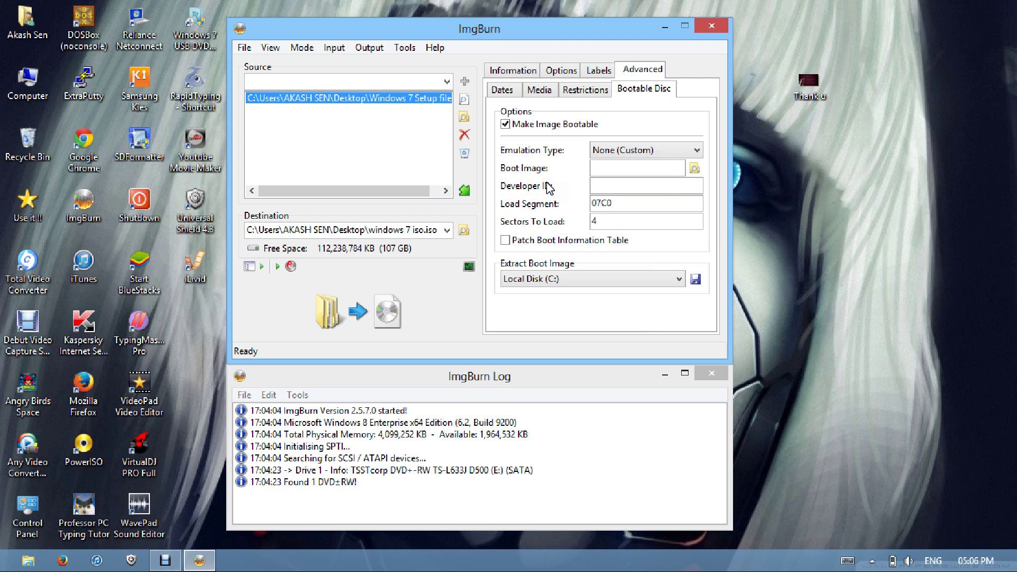
Step: Pick ETFSBOOT from Desktop > Windows 7 Setup files > BOOT as the boot image
left_click(695, 168)
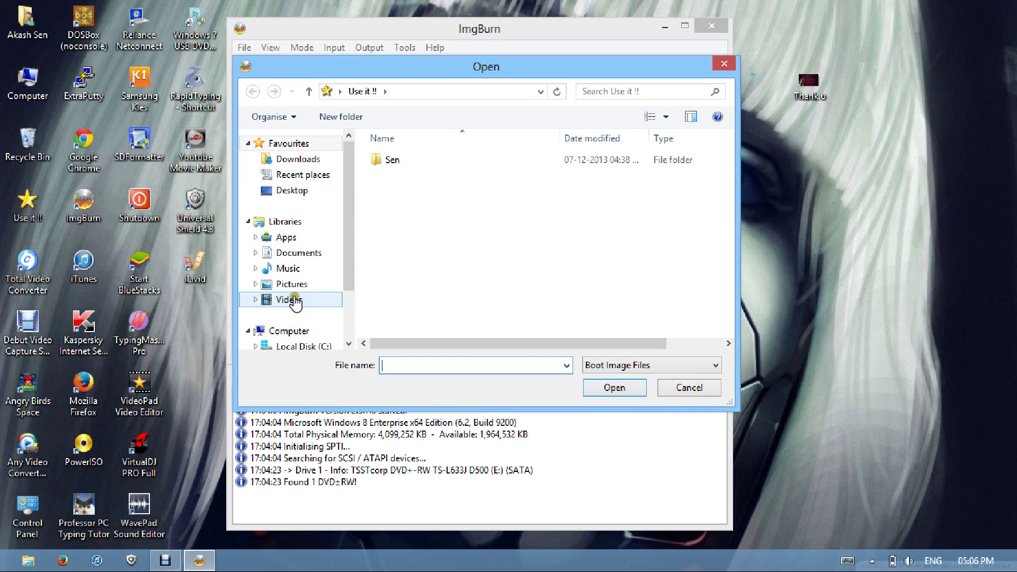
left_click(293, 189)
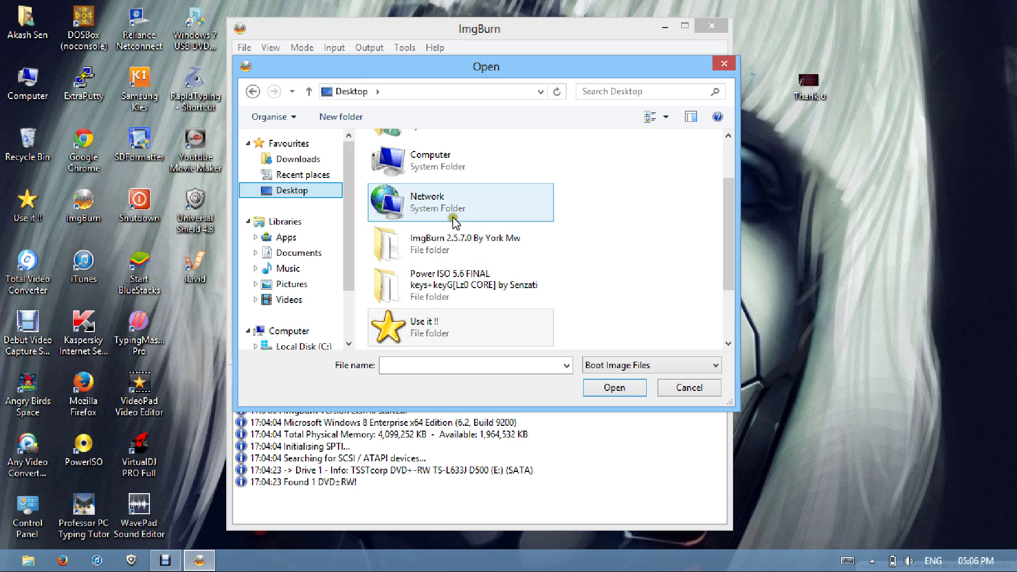
left_click(730, 331)
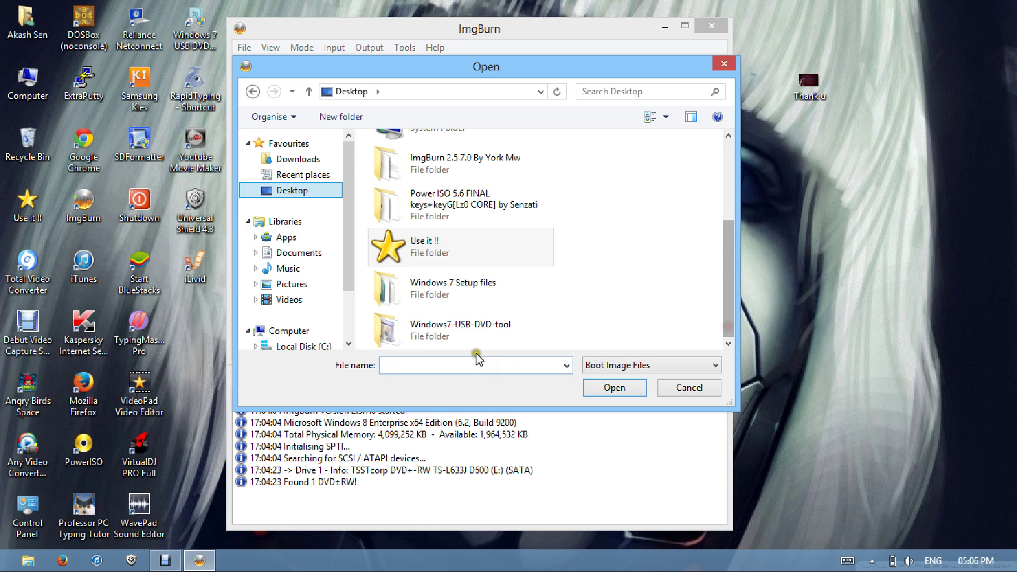
double_click(443, 287)
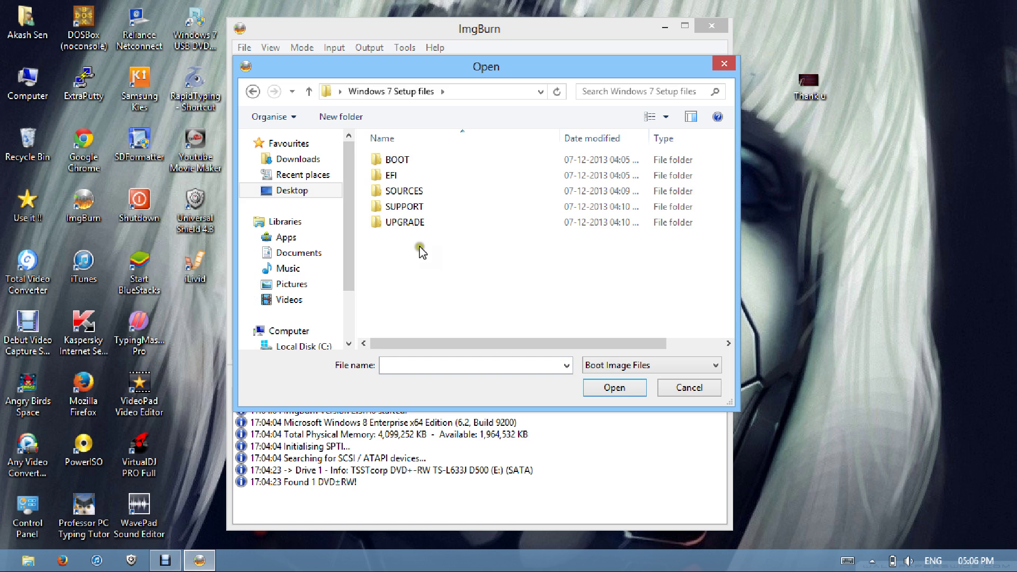
left_click(398, 175)
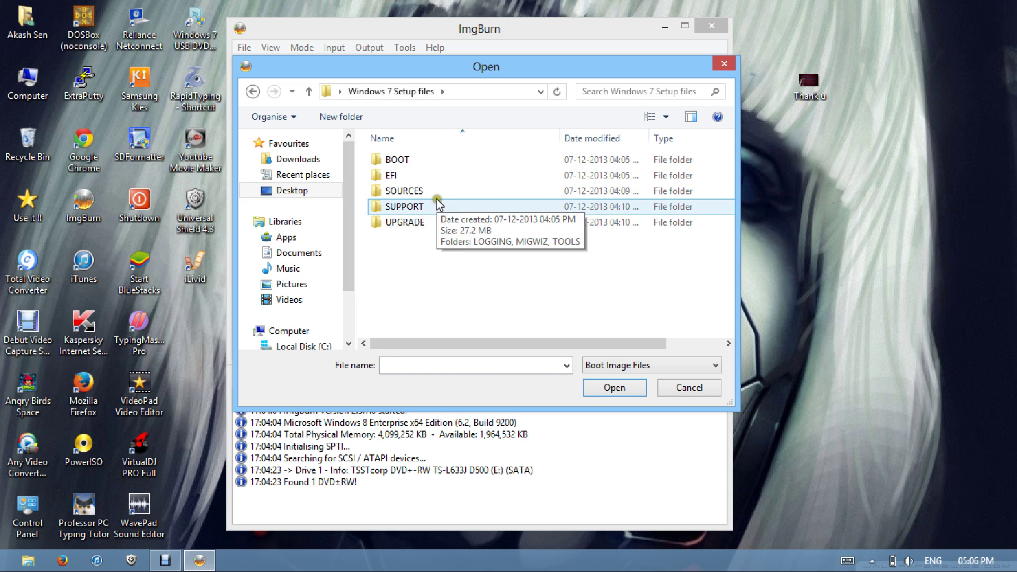
left_click(422, 161)
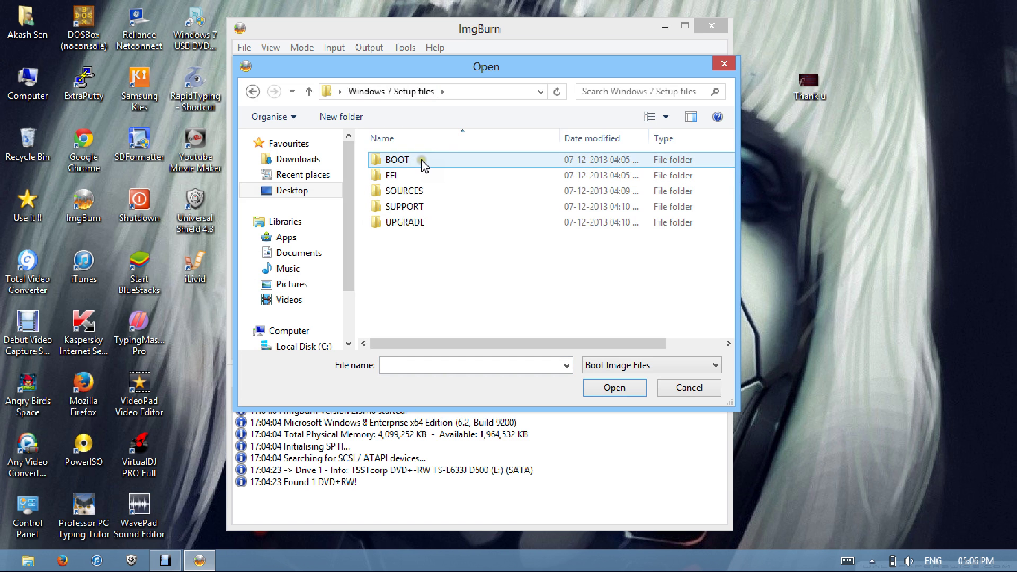
double_click(422, 161)
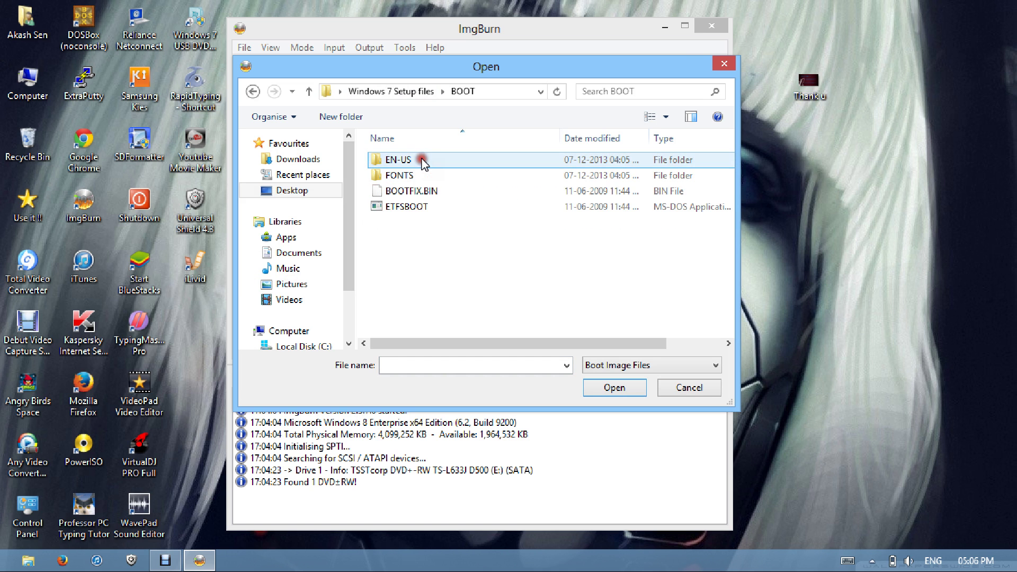
left_click(424, 216)
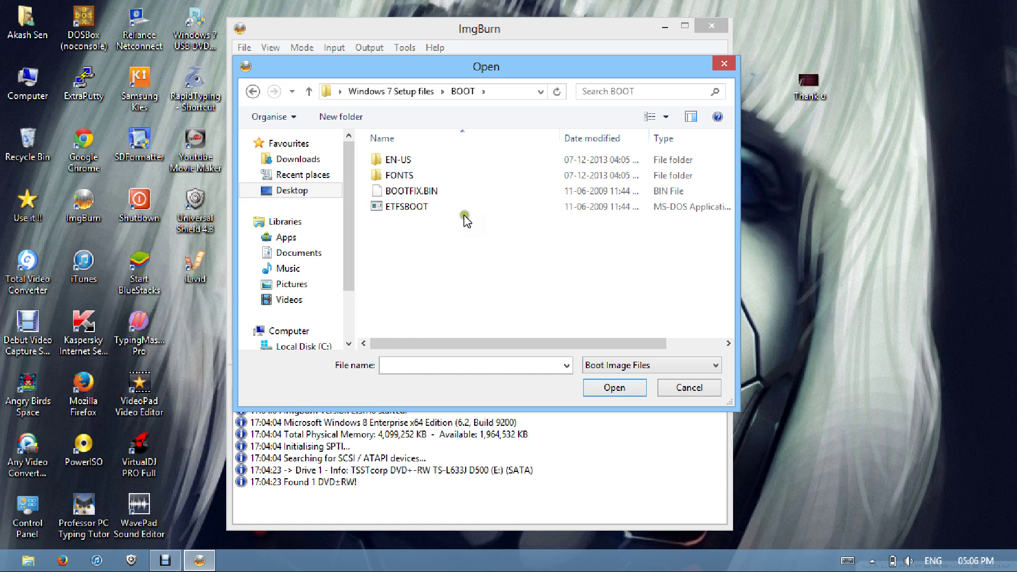
left_click(497, 215)
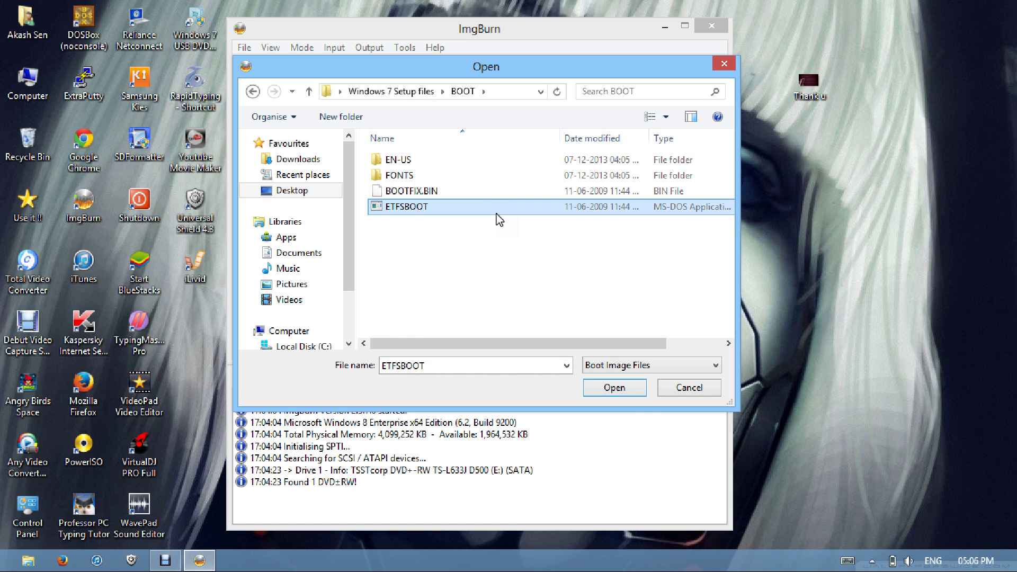
left_click(616, 395)
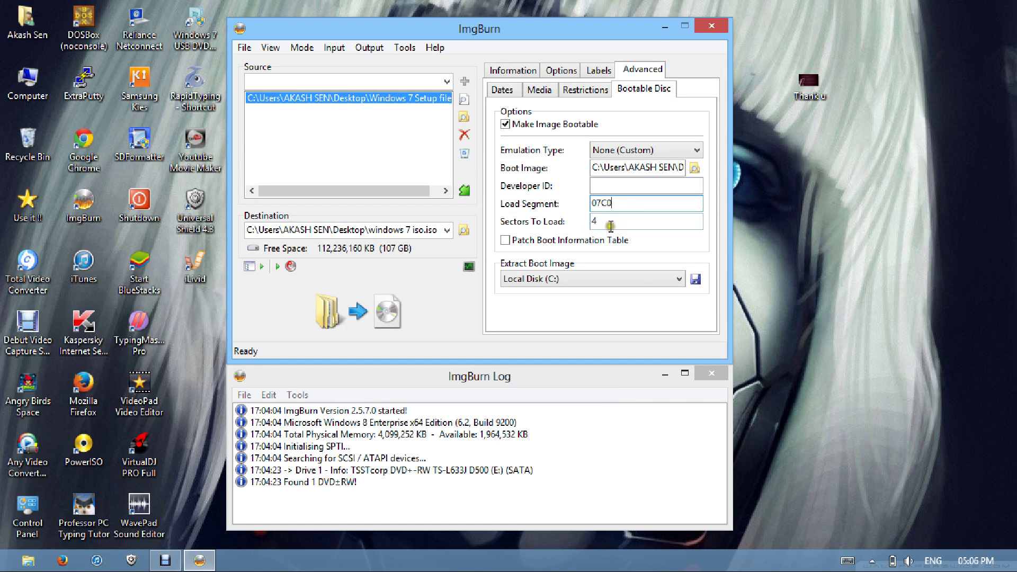
Step: Change Sectors To Load from 4 to 8, keeping Local Disk (C:) for extraction
left_click(611, 225)
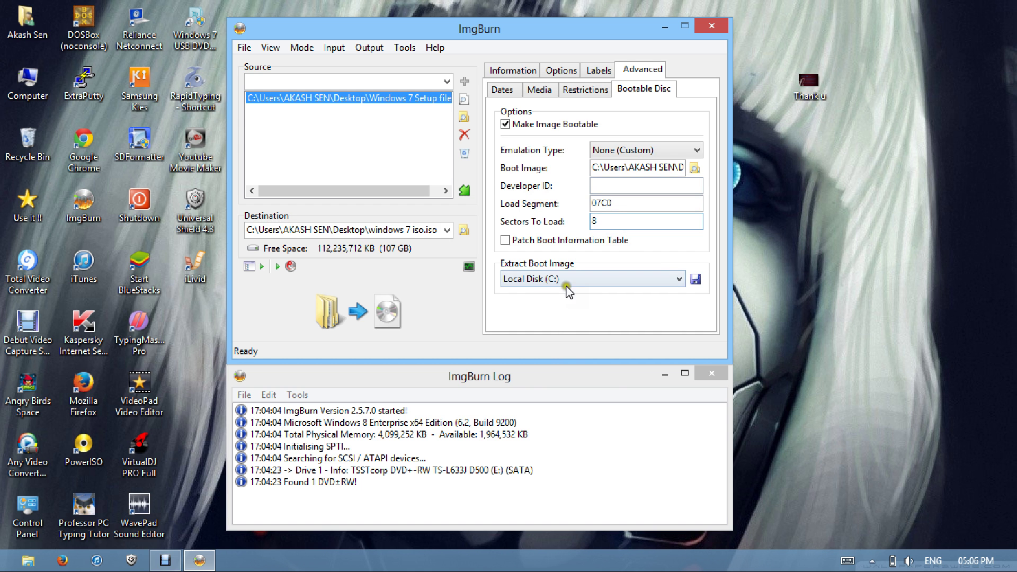
left_click(579, 282)
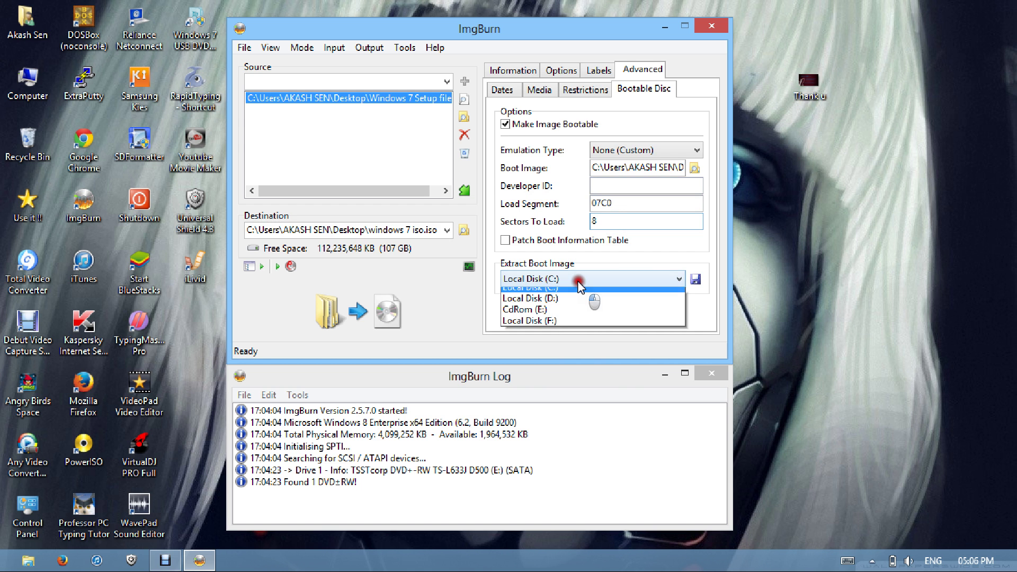
left_click(579, 283)
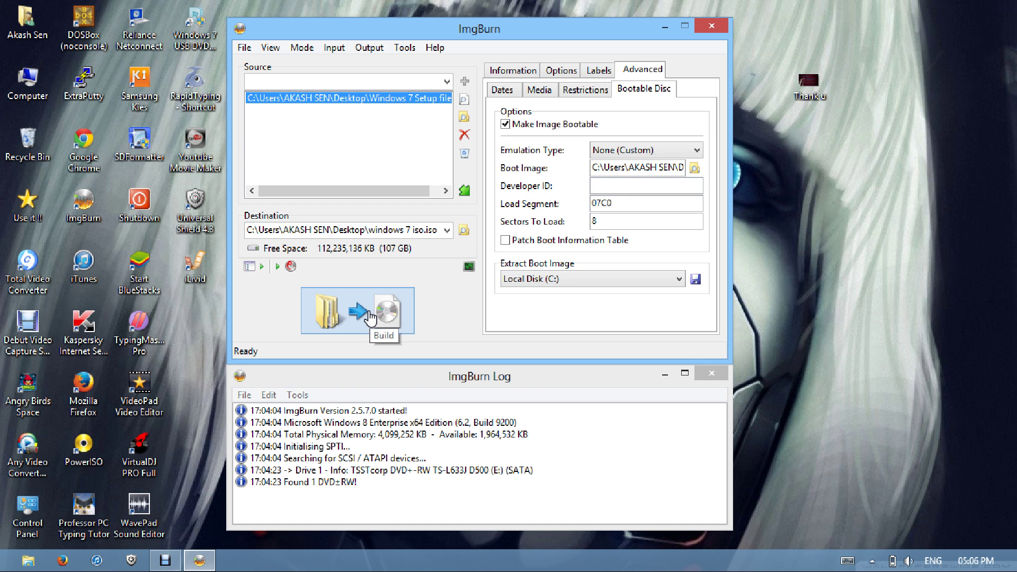
Step: Start the ISO build, accepting the 'Windows 7 Setup files' volume label, and raise the summary dialog
left_click(369, 318)
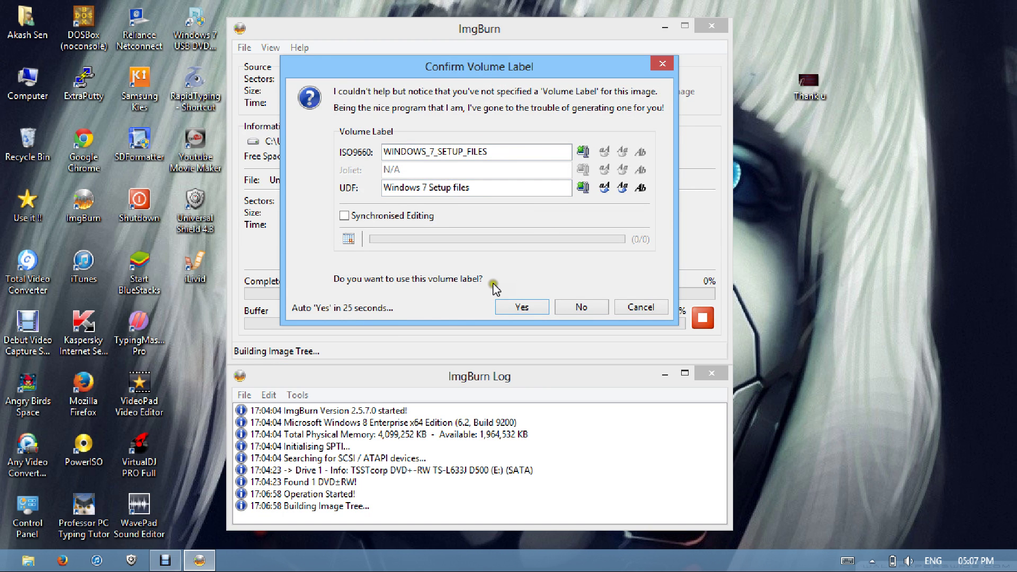
left_click(535, 308)
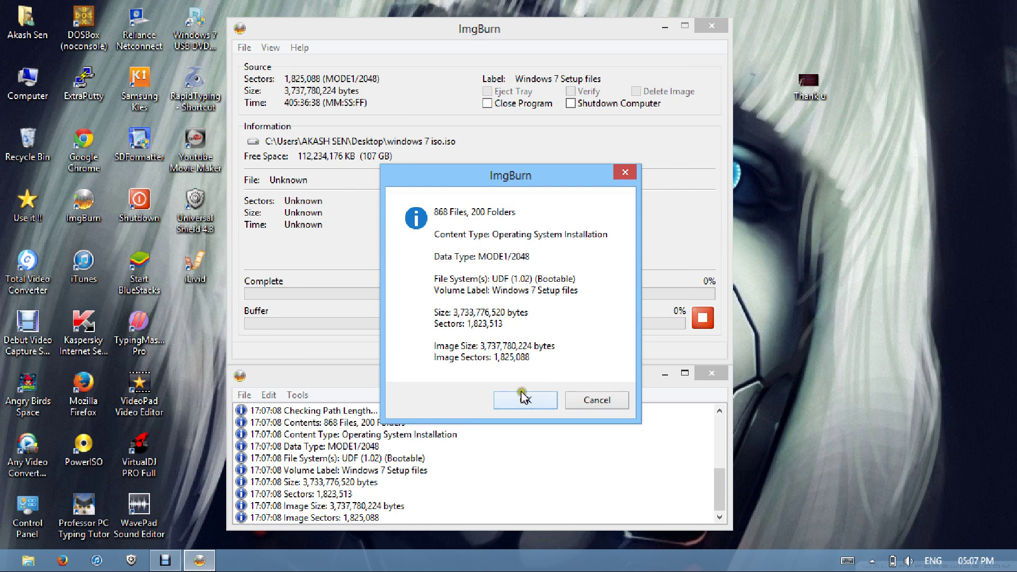
left_click_drag(480, 172, 465, 120)
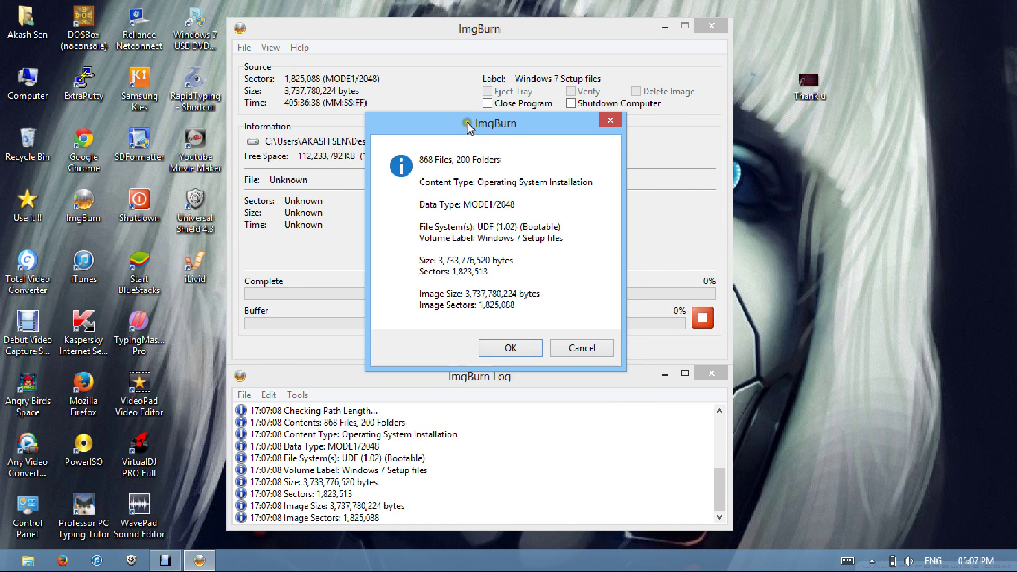
Step: Confirm the 868-file bootable UDF summary and let windows 7 iso.iso finish writing to 100%
left_click(504, 349)
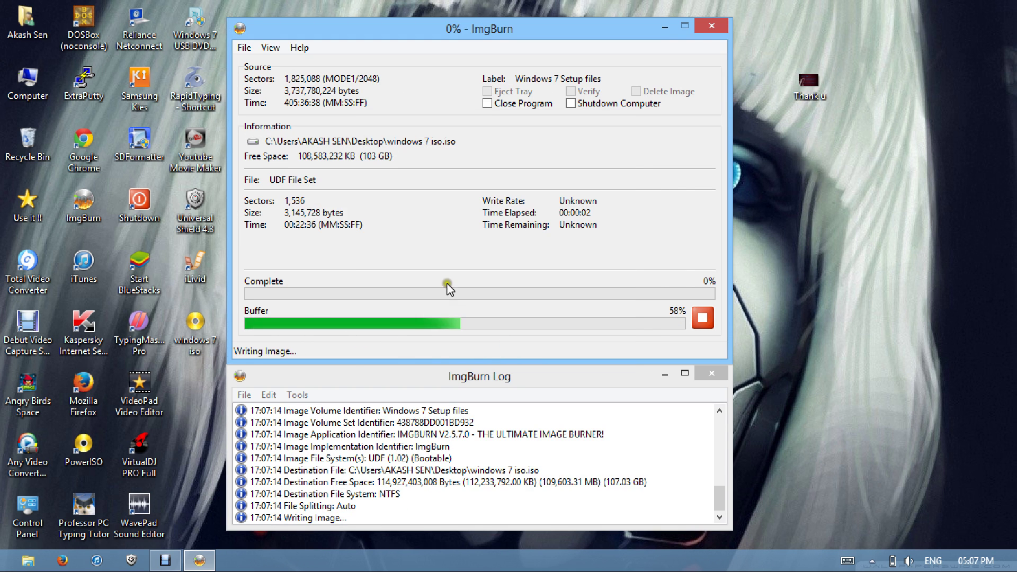
left_click(397, 296)
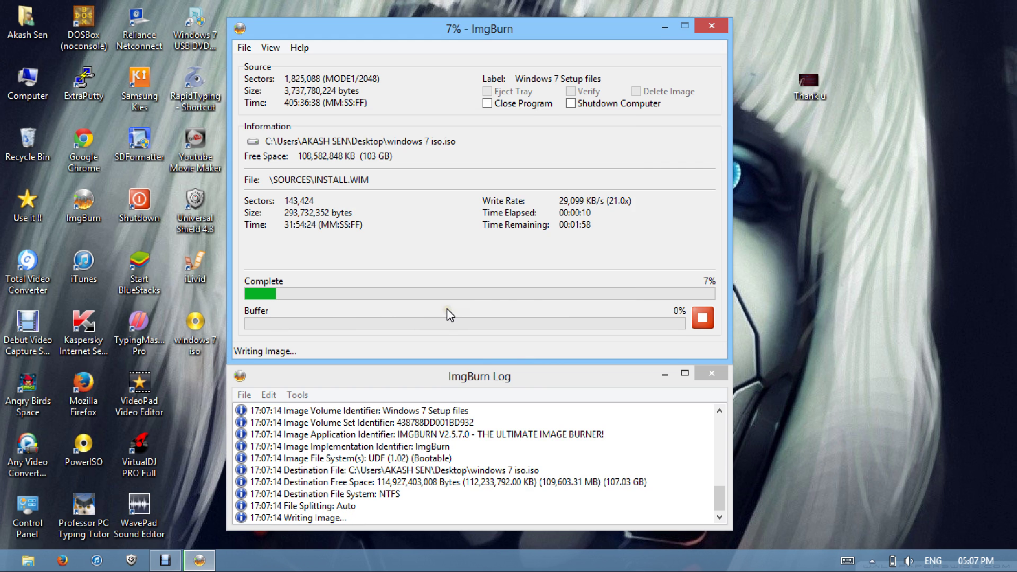
left_click(168, 563)
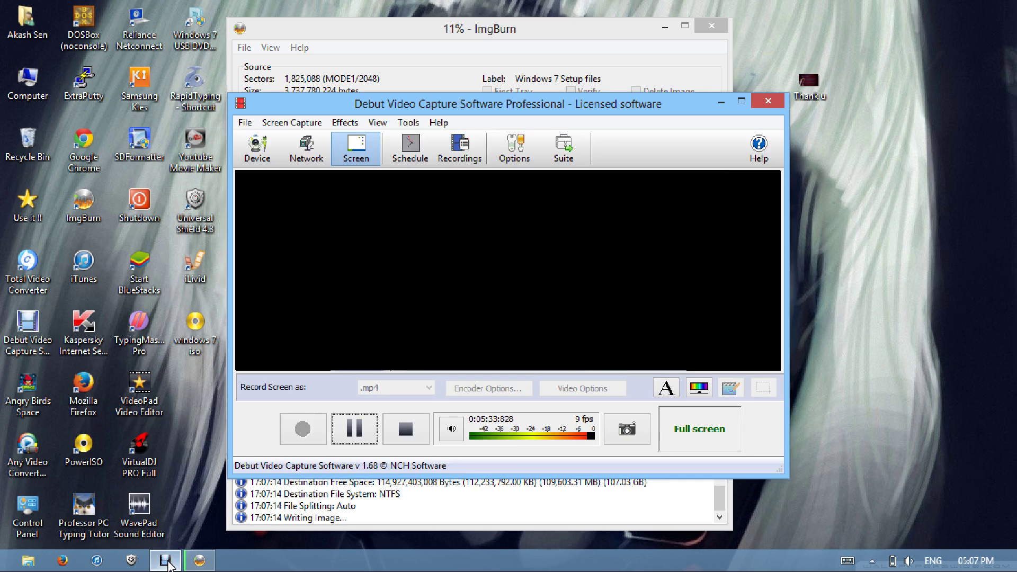
left_click(364, 433)
left_click(137, 395)
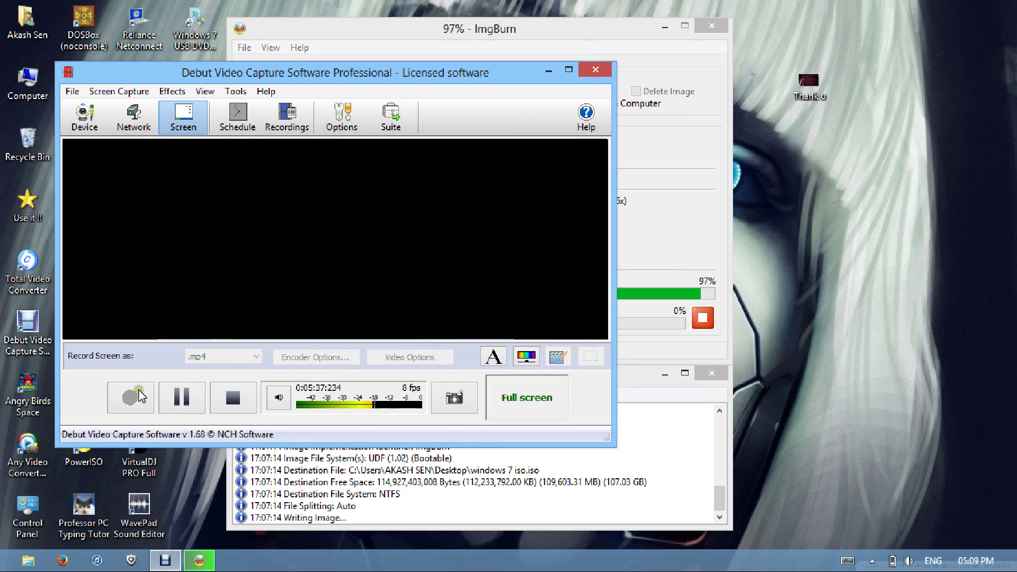
left_click(549, 71)
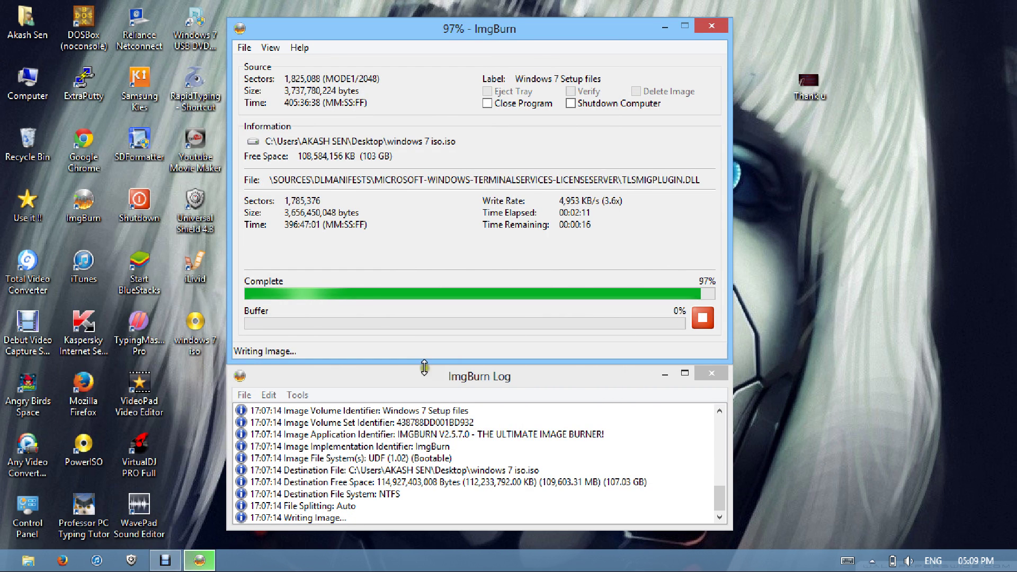
left_click(159, 565)
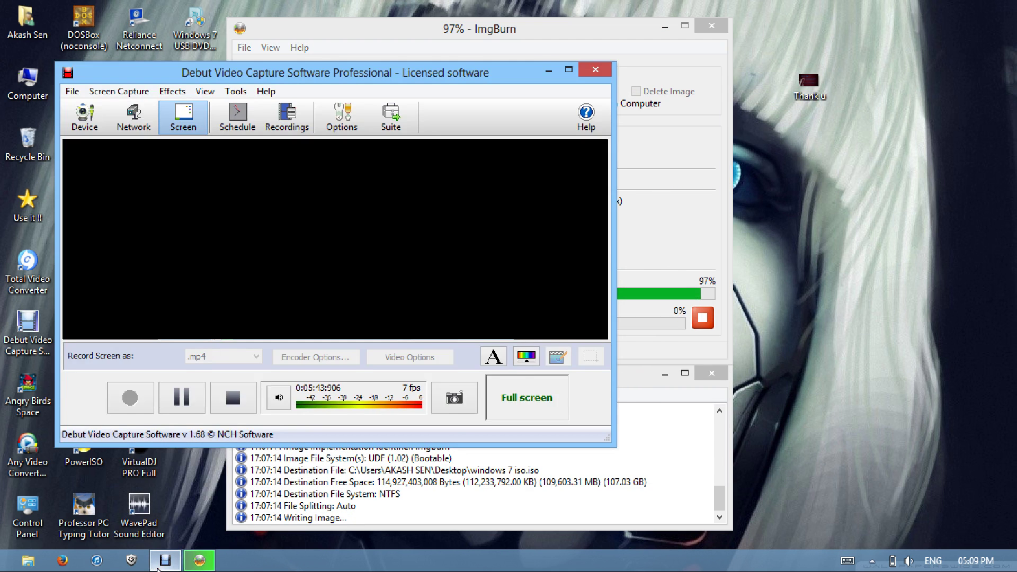
left_click(159, 563)
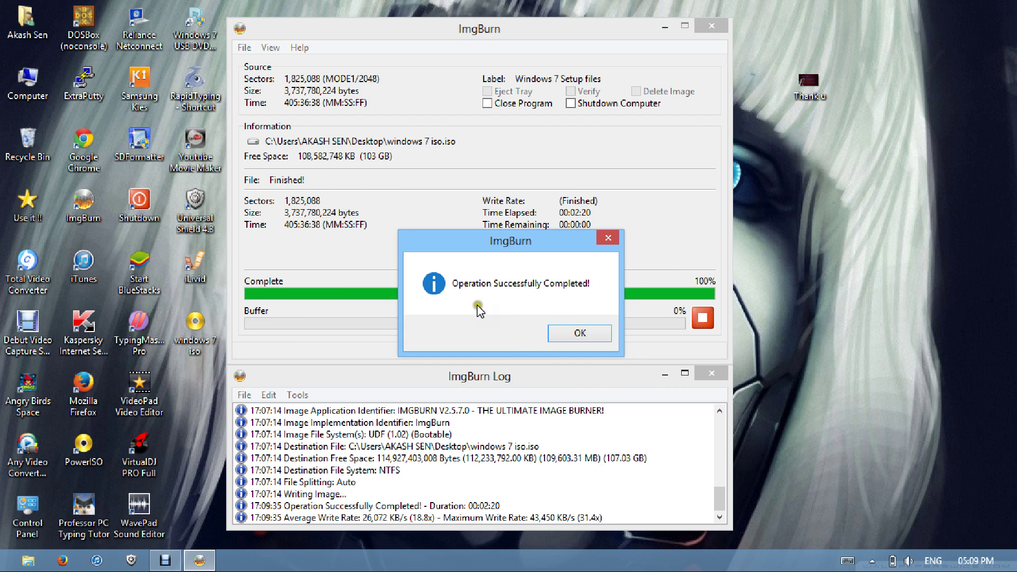
Step: Dismiss the completion message, close ImgBurn, and open windows 7 iso in PowerISO
left_click_drag(506, 239, 477, 168)
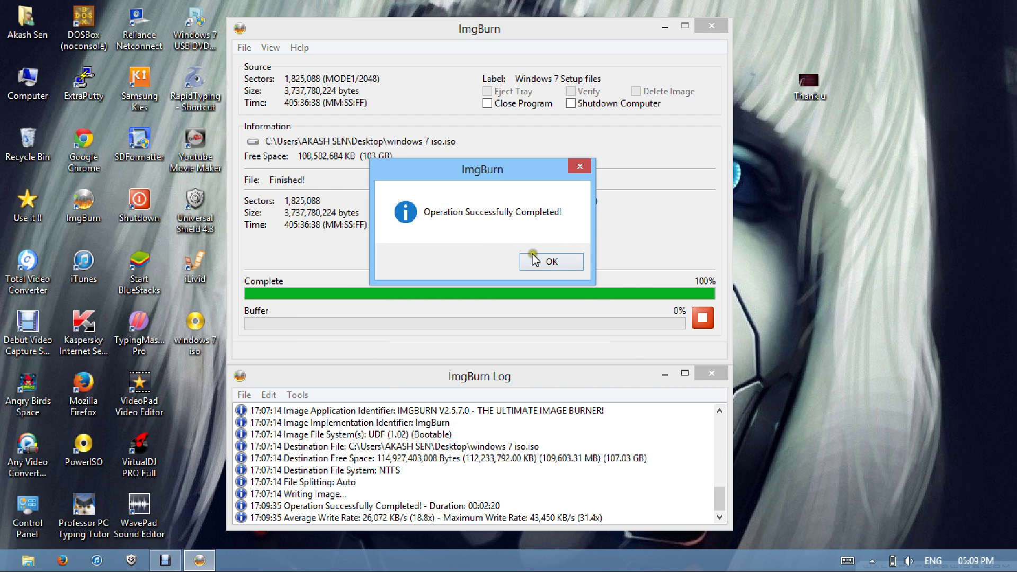
left_click(545, 262)
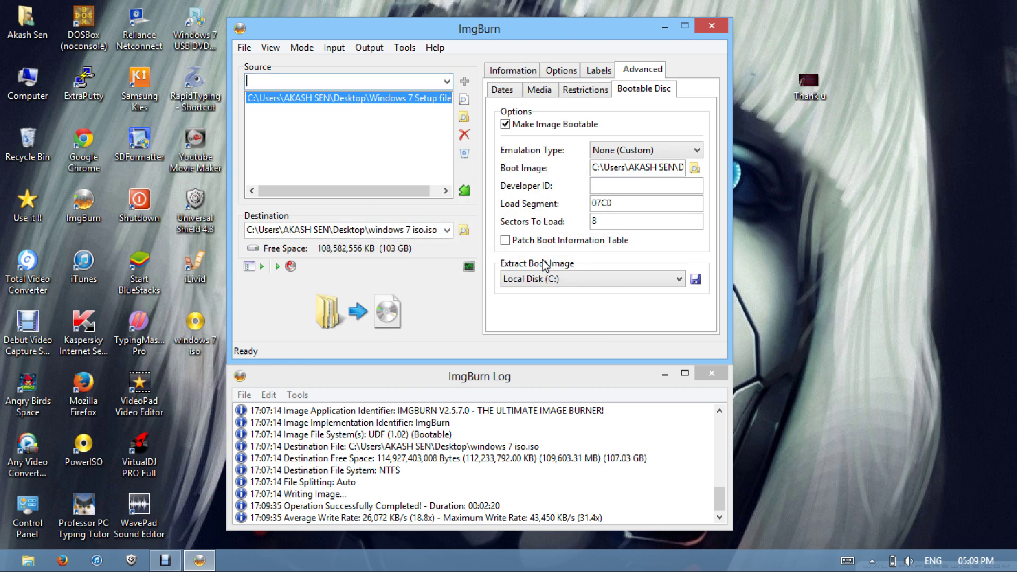
left_click(710, 27)
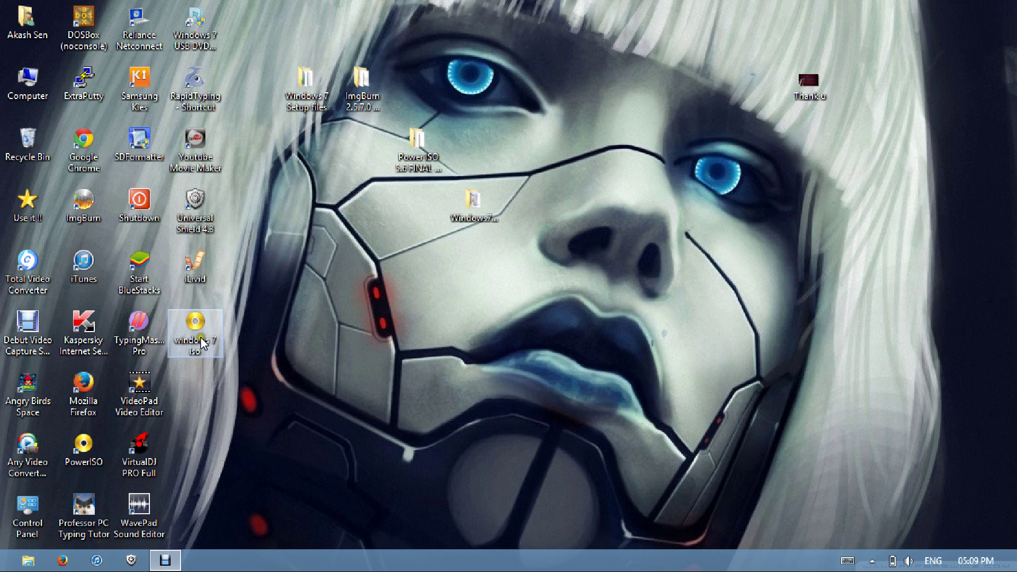
left_click(202, 343)
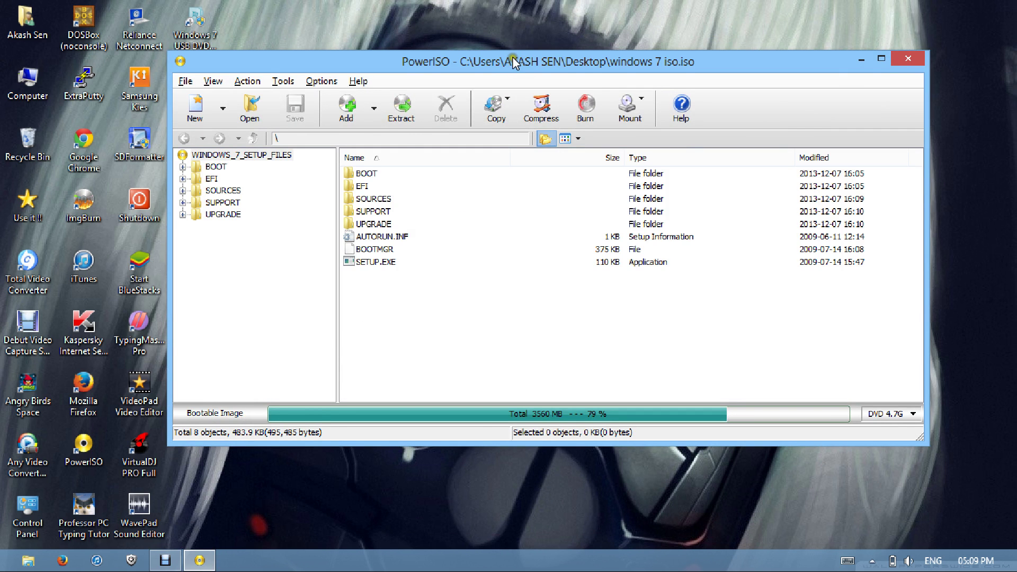
Step: Shift the PowerISO window to review the image's file list, then close PowerISO
left_click_drag(513, 59, 479, 63)
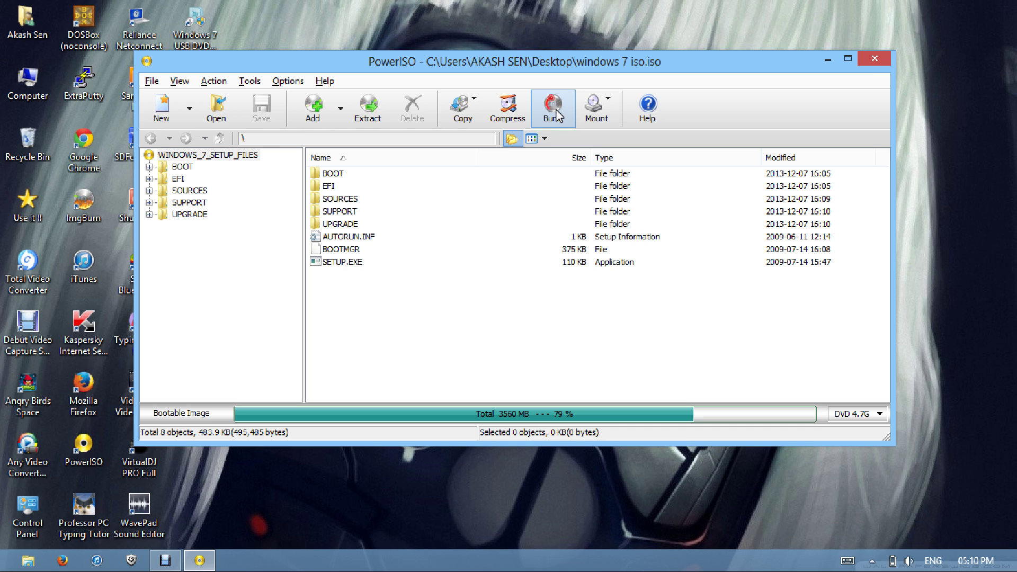
left_click(882, 63)
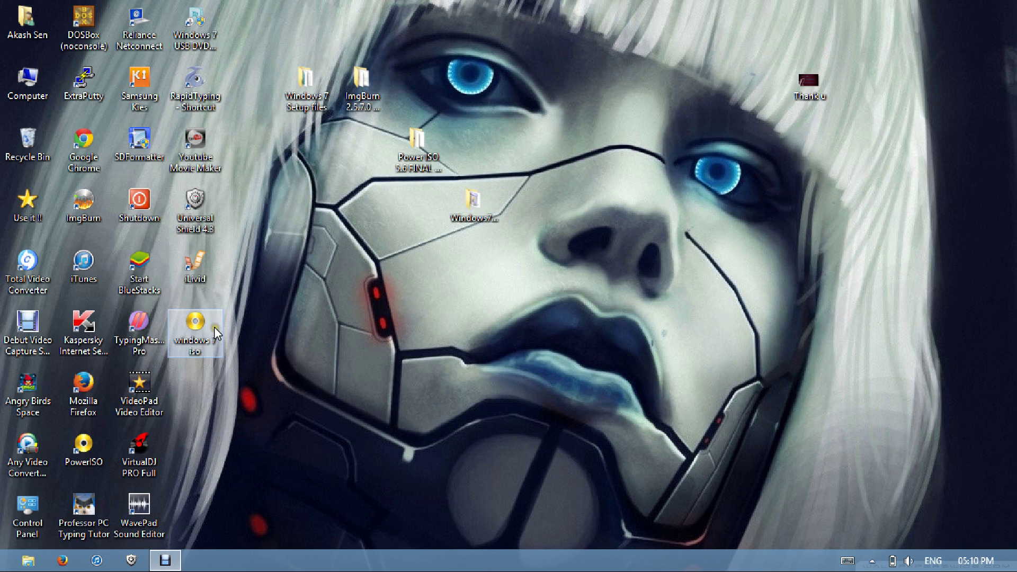
Step: Place the ISO icon beside the desktop folders and briefly view the Windows7-USB-DVD-tool folder
left_click_drag(202, 335, 303, 203)
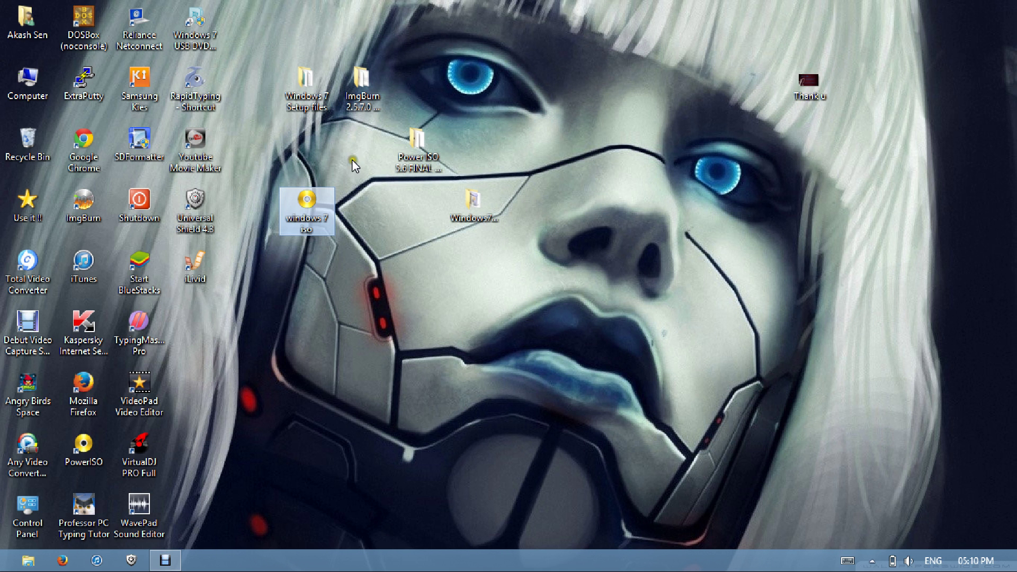
left_click(469, 209)
double_click(469, 209)
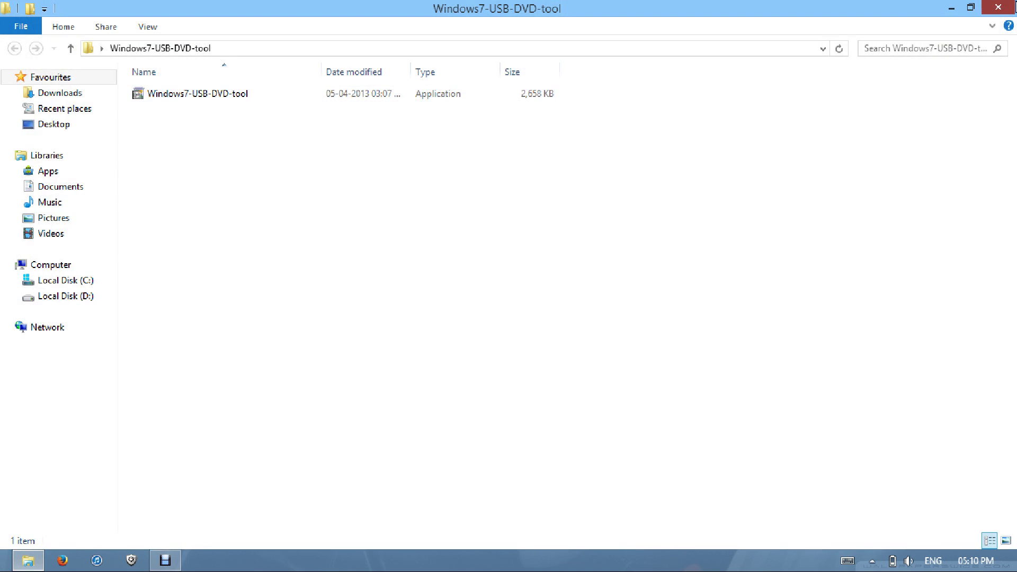
key("alt+F4")
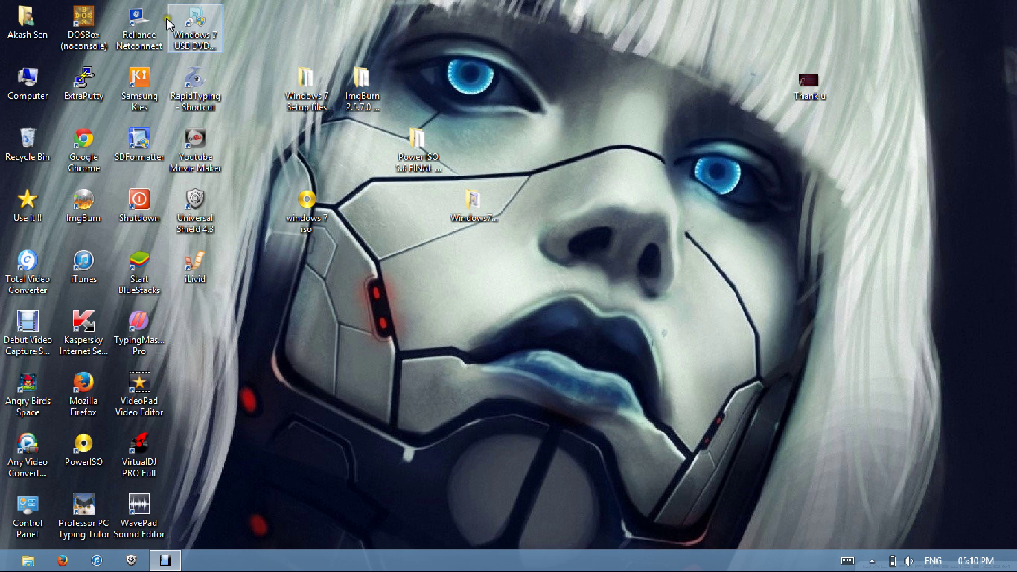
Step: Launch the Windows 7 USB/DVD Download Tool and load Desktop\windows 7 iso as the source
left_click(194, 40)
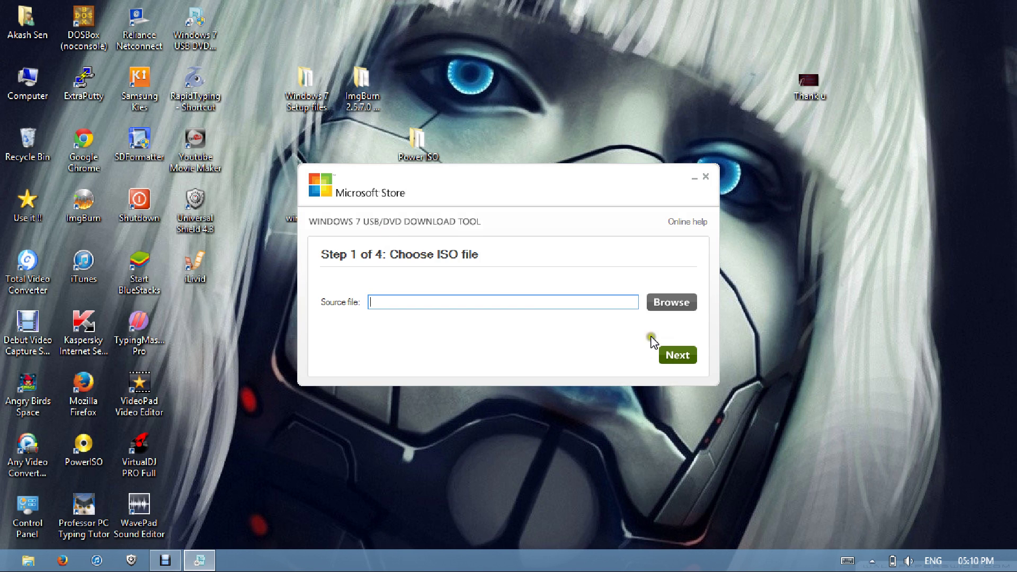
left_click(667, 310)
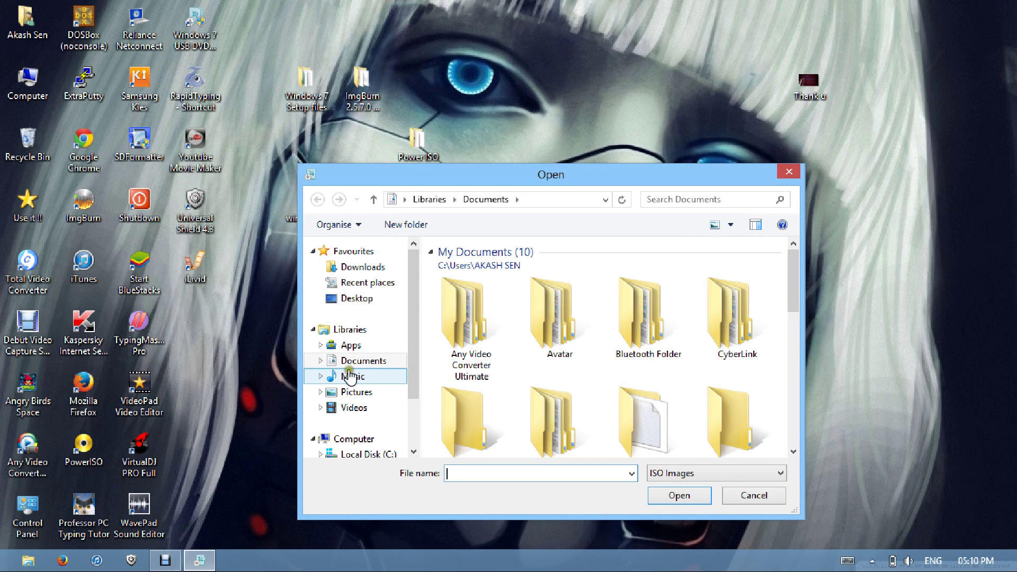
left_click(341, 298)
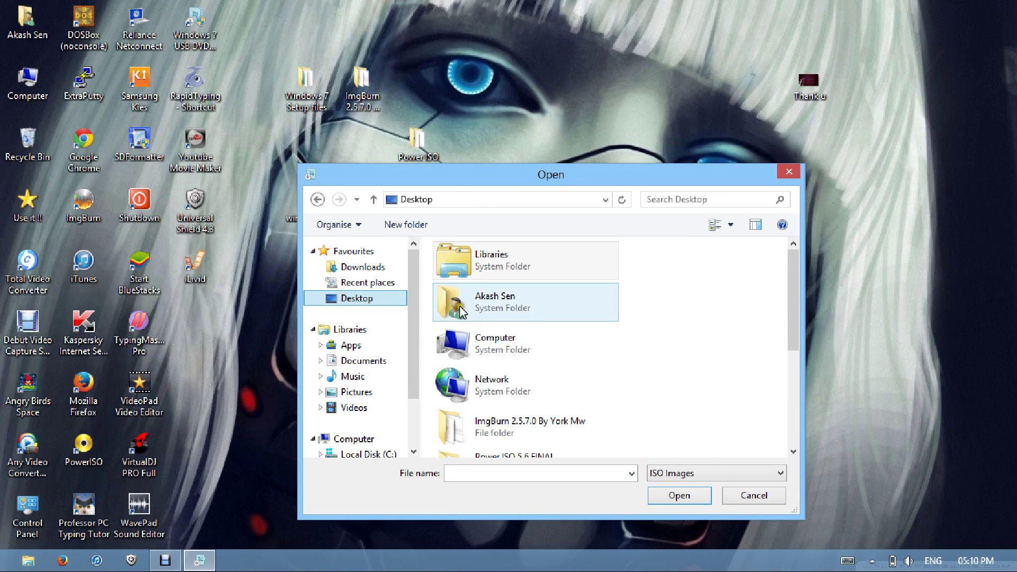
scroll(509, 422, "down", 5)
left_click(512, 424)
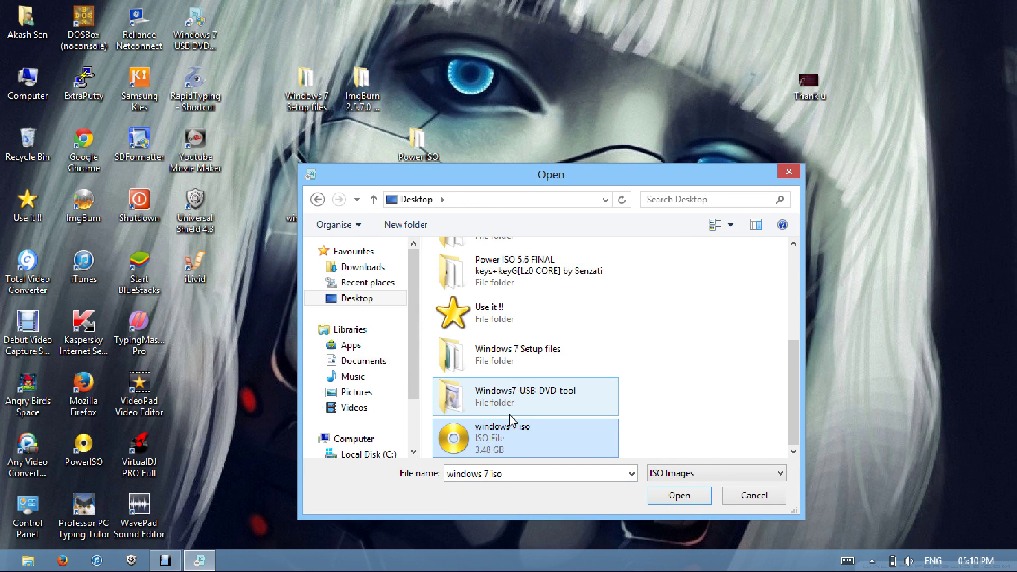
double_click(510, 418)
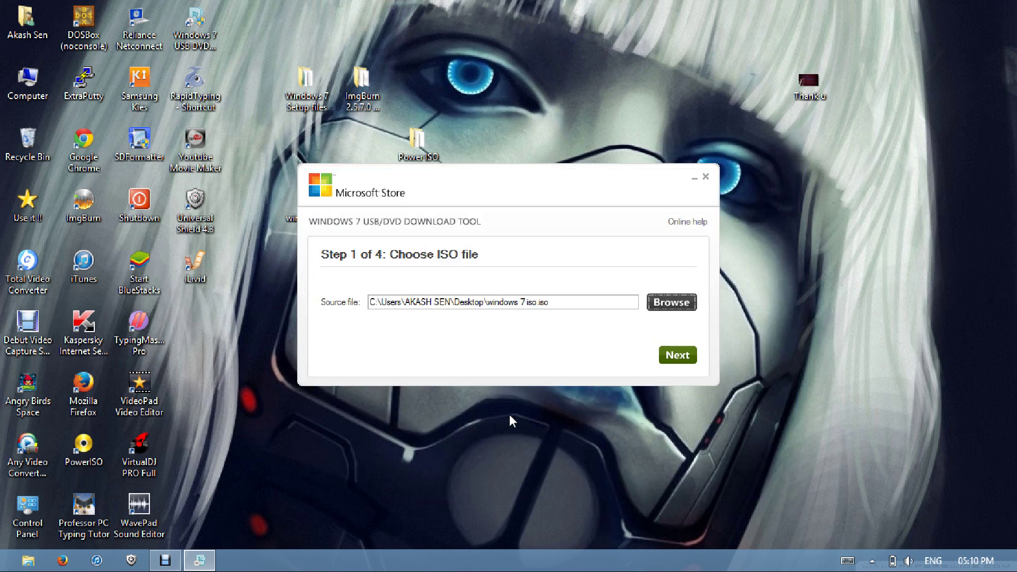
left_click(684, 354)
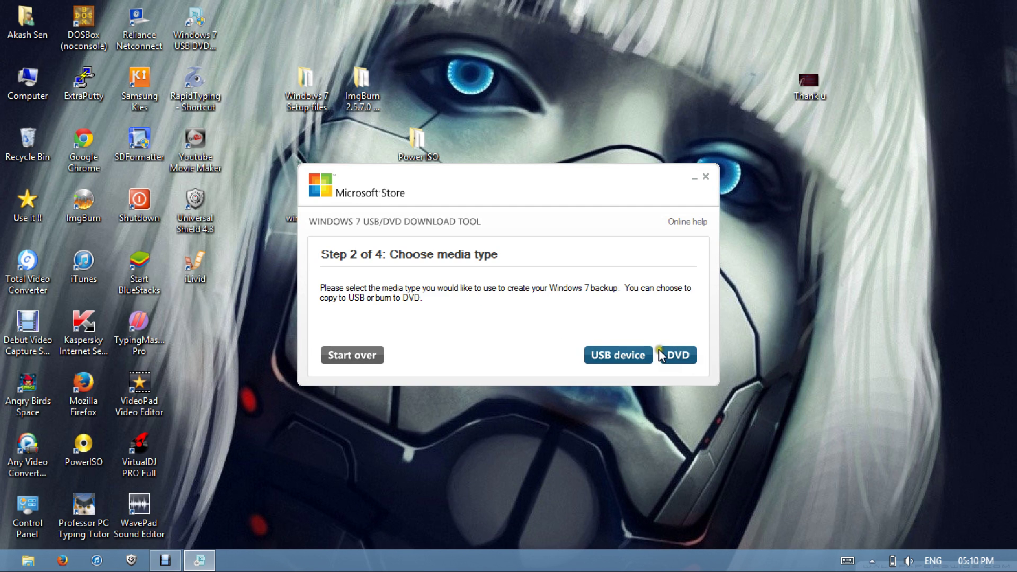
Step: Choose USB device with F:\ (Removable Disk) as the target, then close the tool
left_click(635, 359)
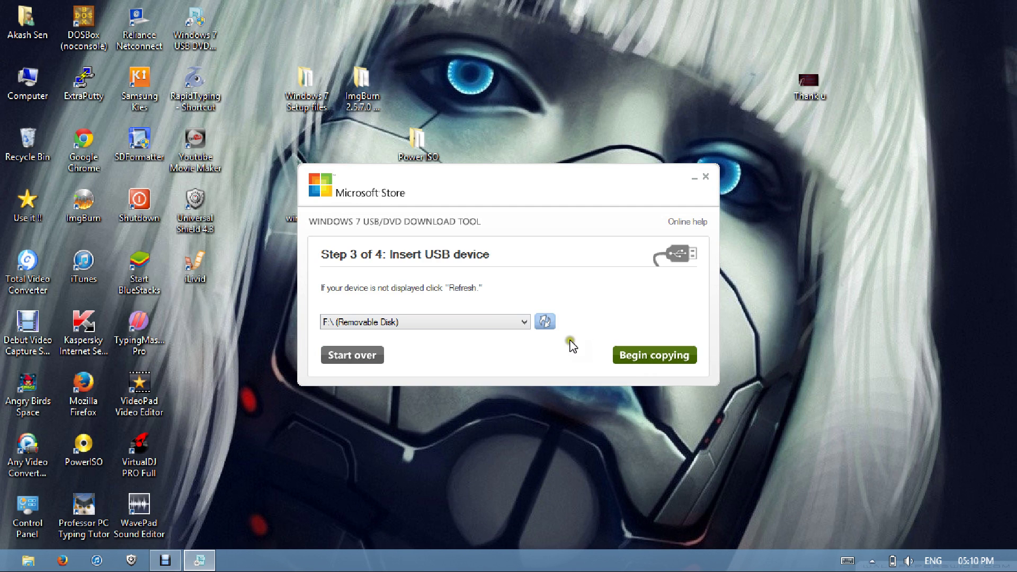
left_click(506, 318)
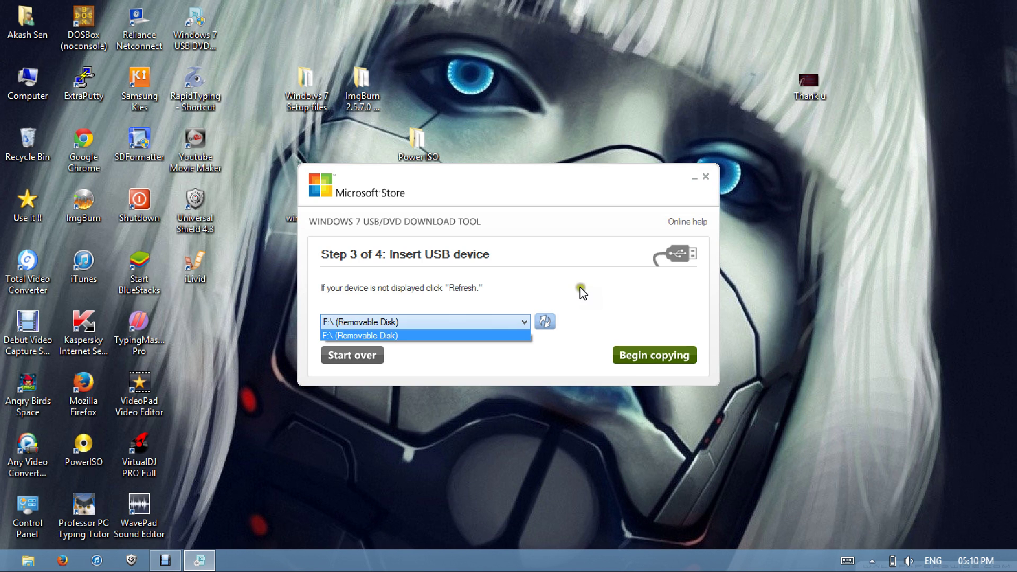
left_click(600, 299)
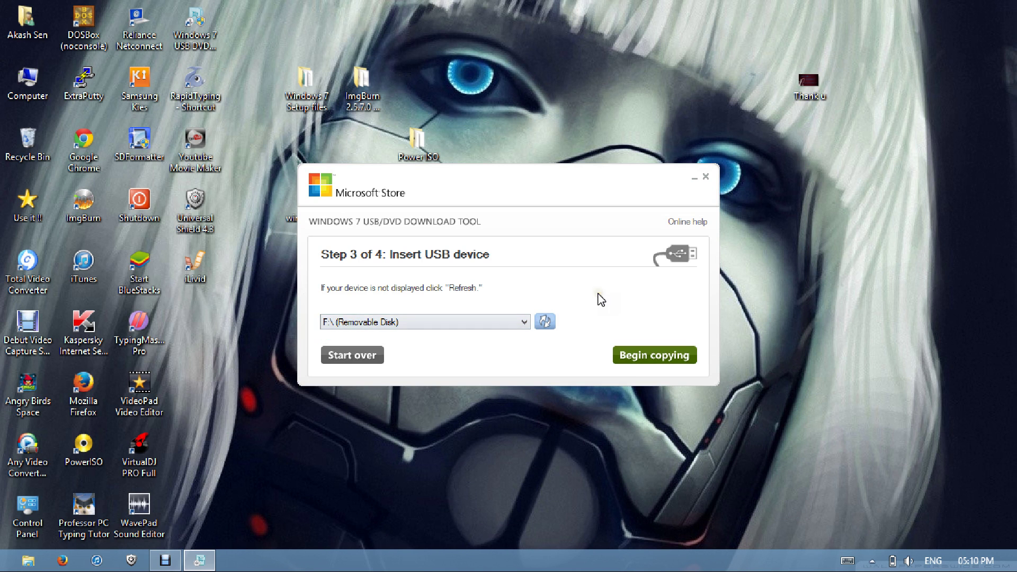
left_click(705, 177)
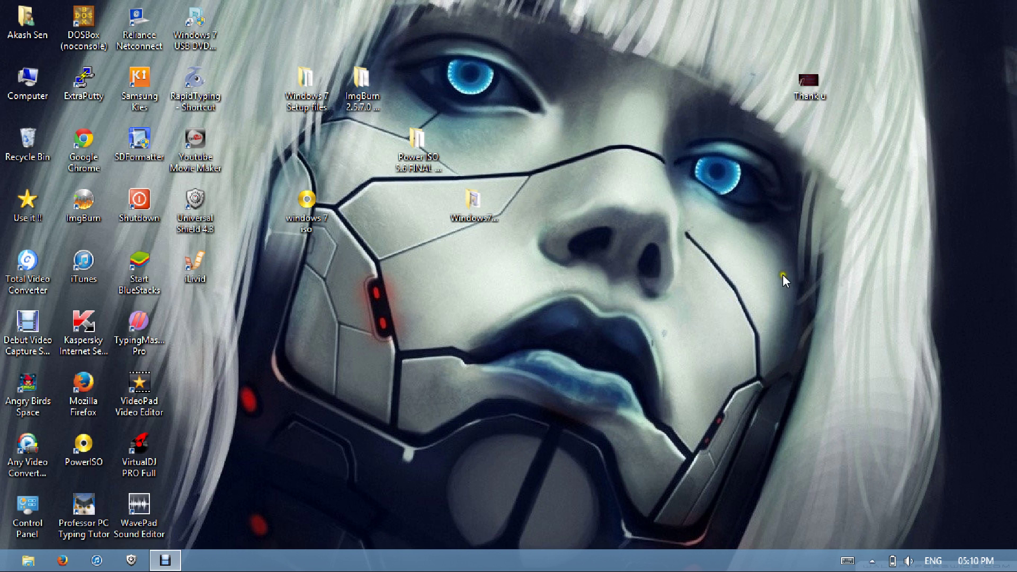
double_click(806, 87)
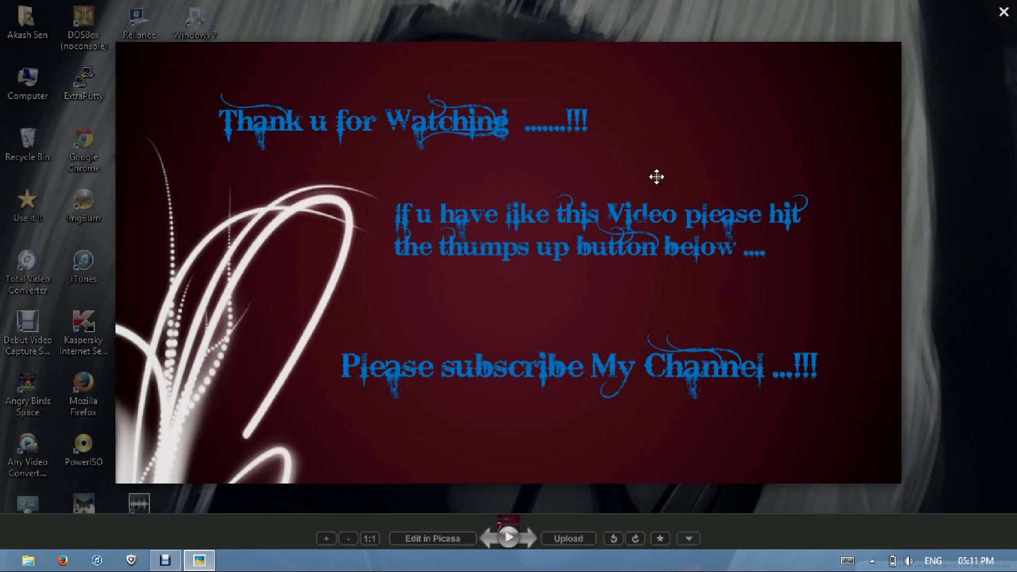
left_click(1005, 12)
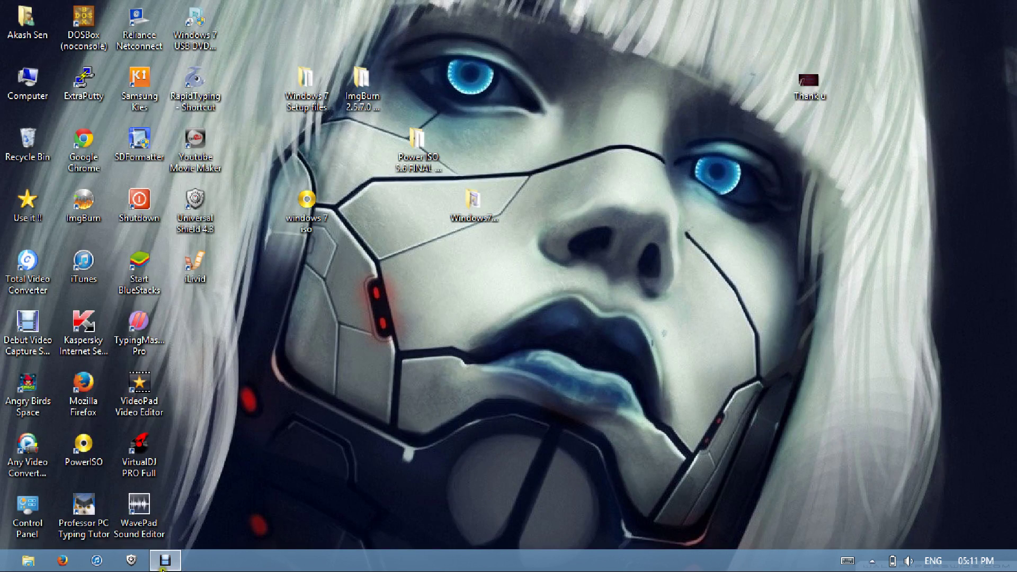